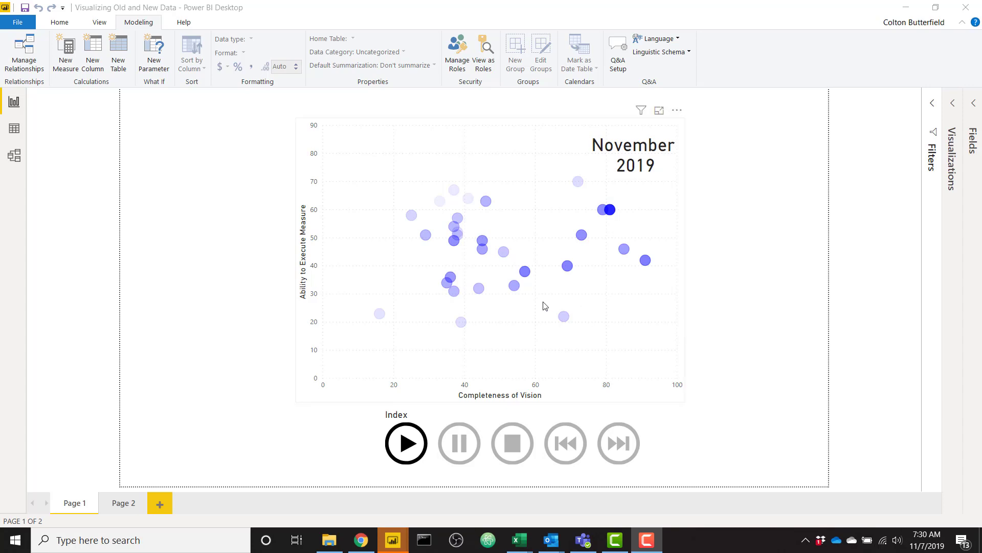
Step: Play the month animation, then switch to the Demo report window
left_click(406, 443)
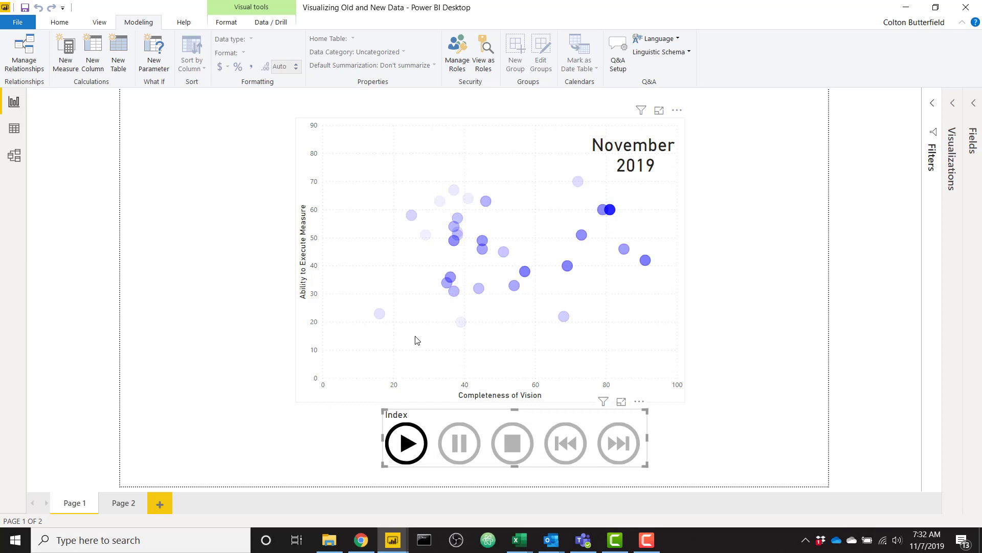
left_click(387, 543)
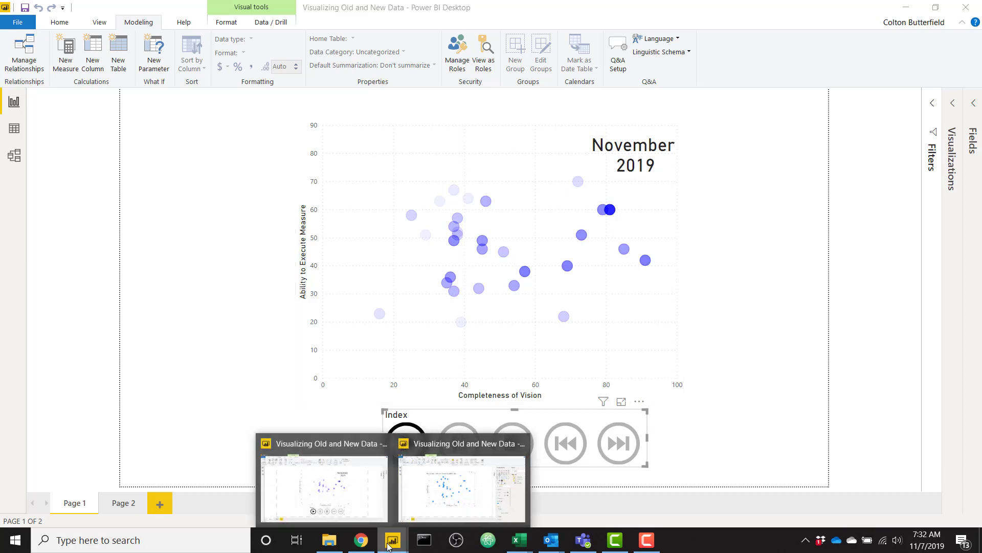
left_click(466, 471)
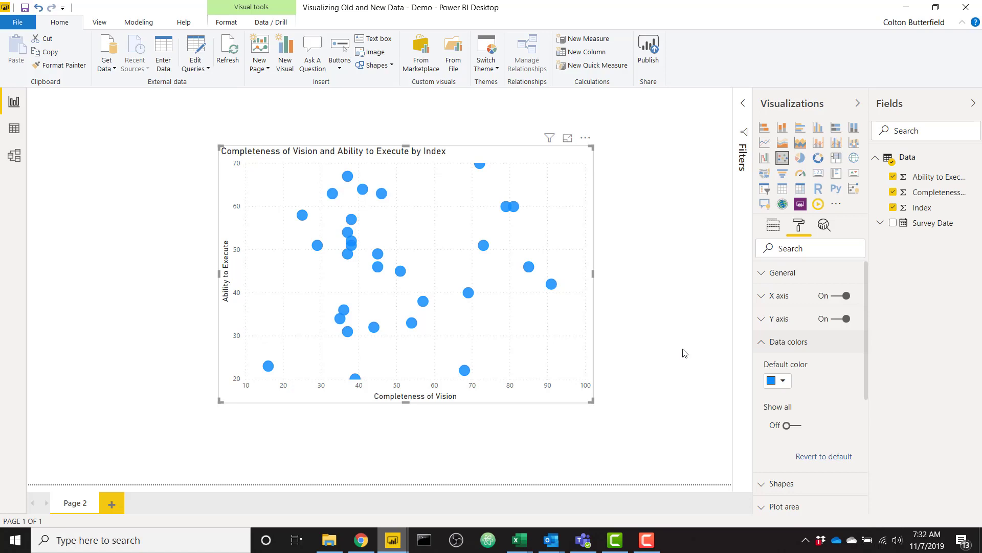
Step: Browse the Data table's Index, Completeness of Vision and Ability to Execute columns in Data view
left_click(14, 128)
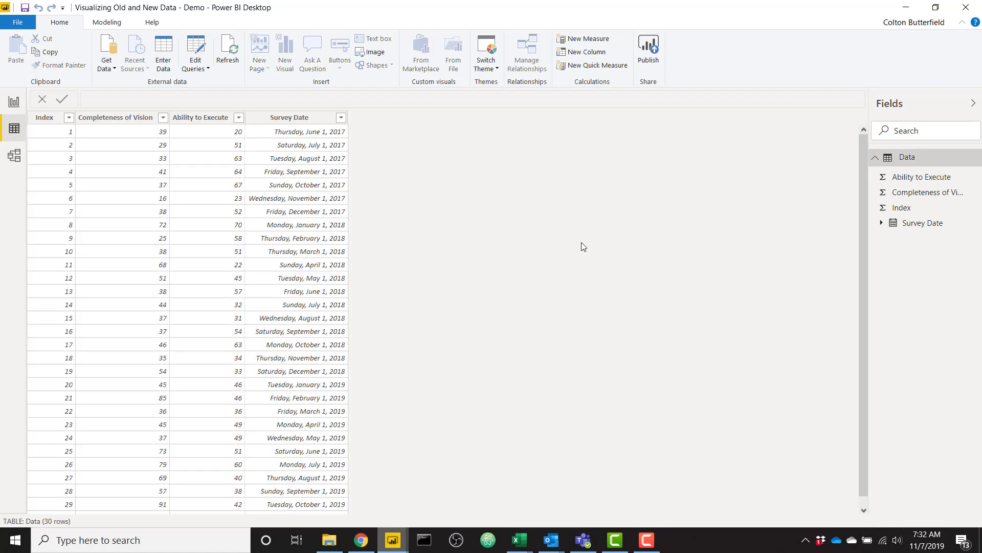
left_click(49, 119)
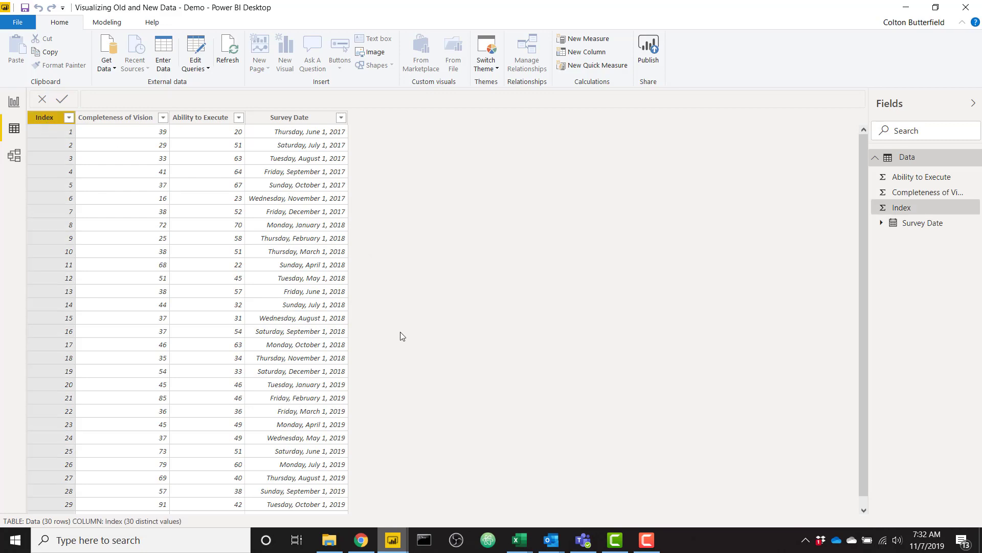
scroll(401, 336, "down", 1)
scroll(401, 336, "up", 1)
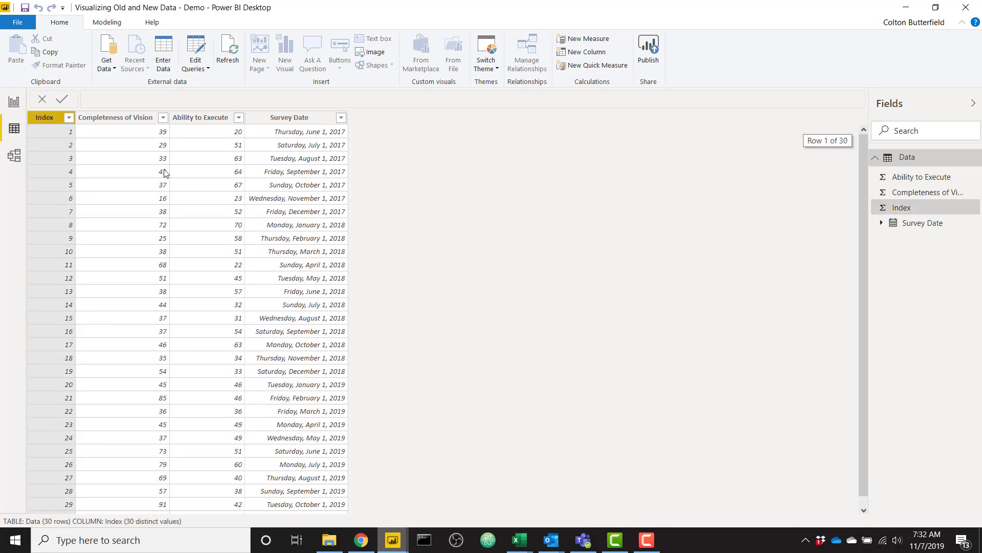
left_click(136, 123)
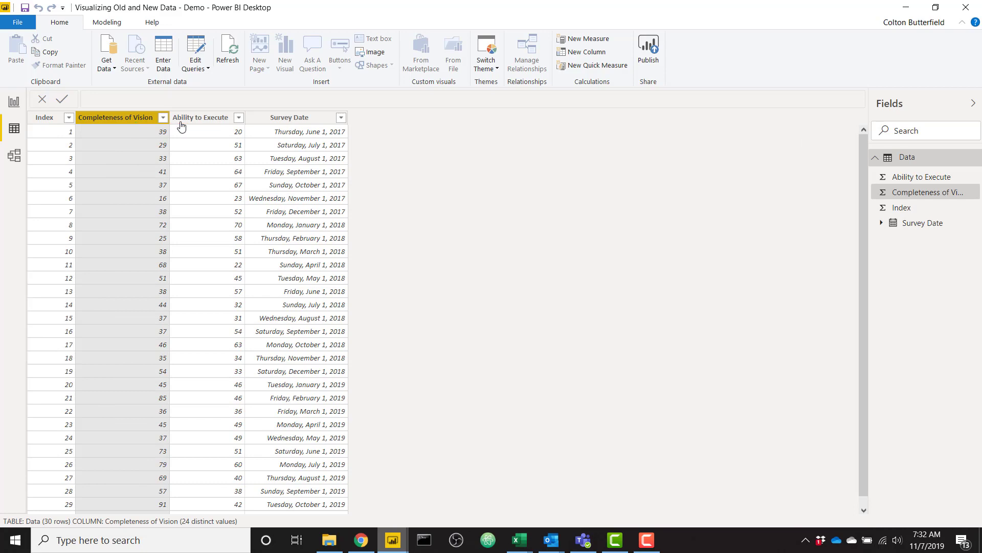
left_click(198, 126)
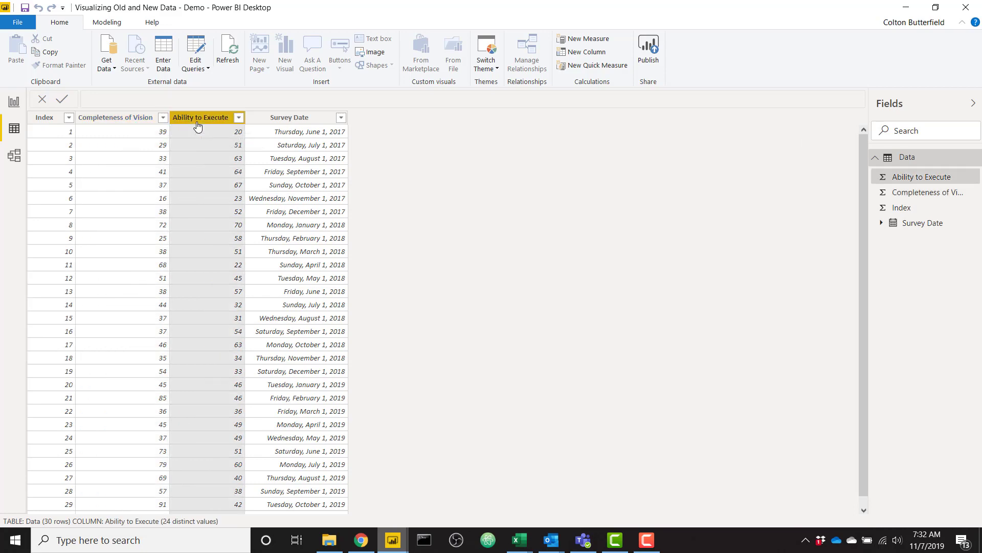
Step: Format Survey Date as MMMM yyyy (e.g. March 2001) and return to Report view
left_click(274, 118)
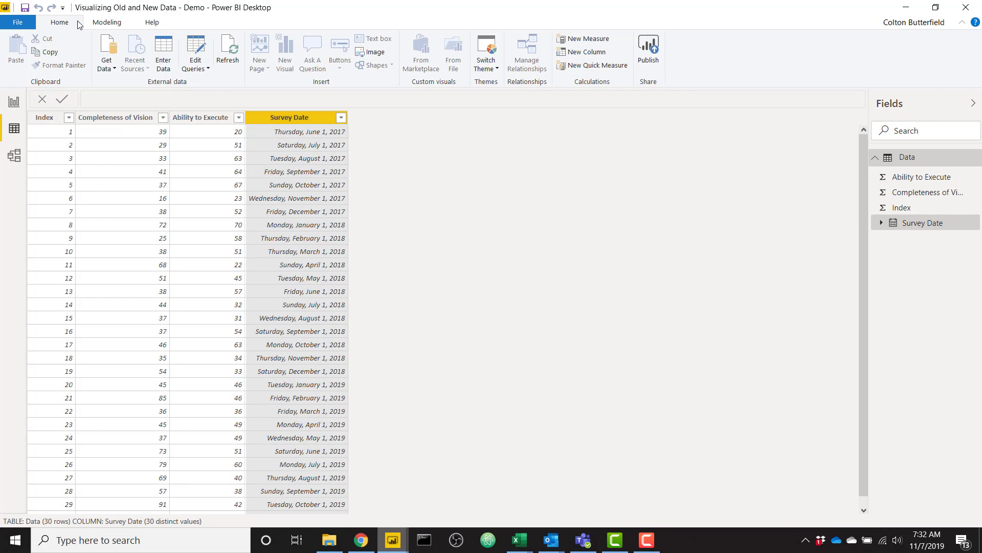
left_click(106, 22)
left_click(237, 52)
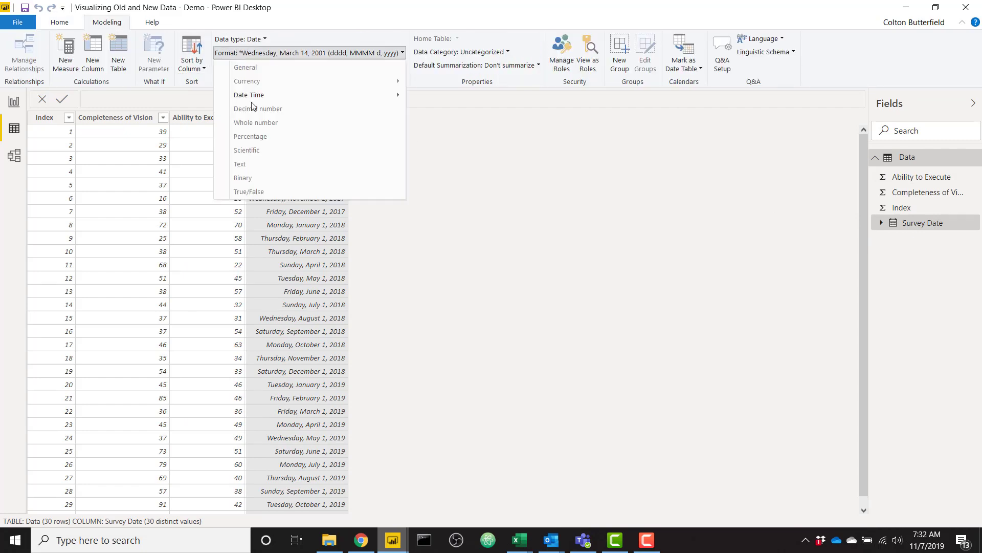
mouse_move(283, 95)
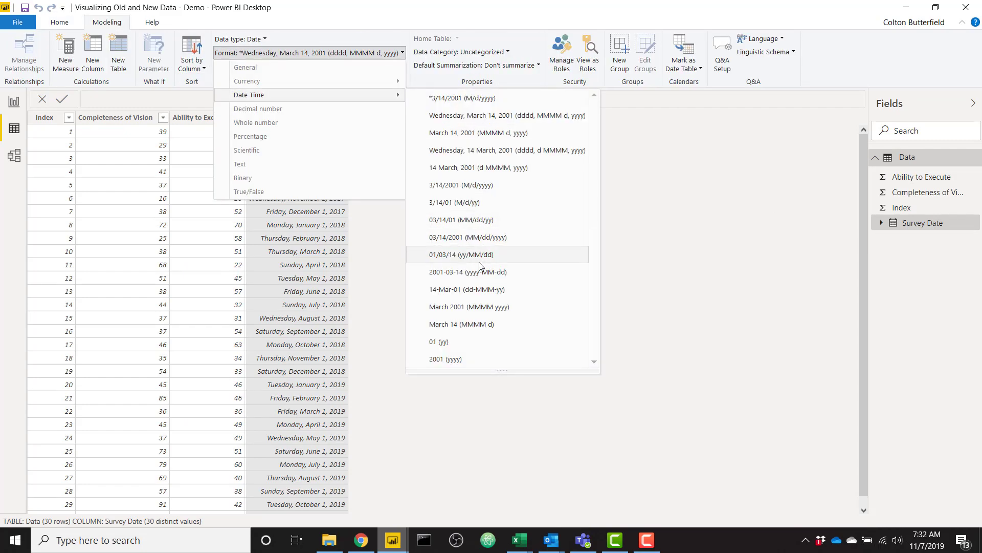
left_click(474, 309)
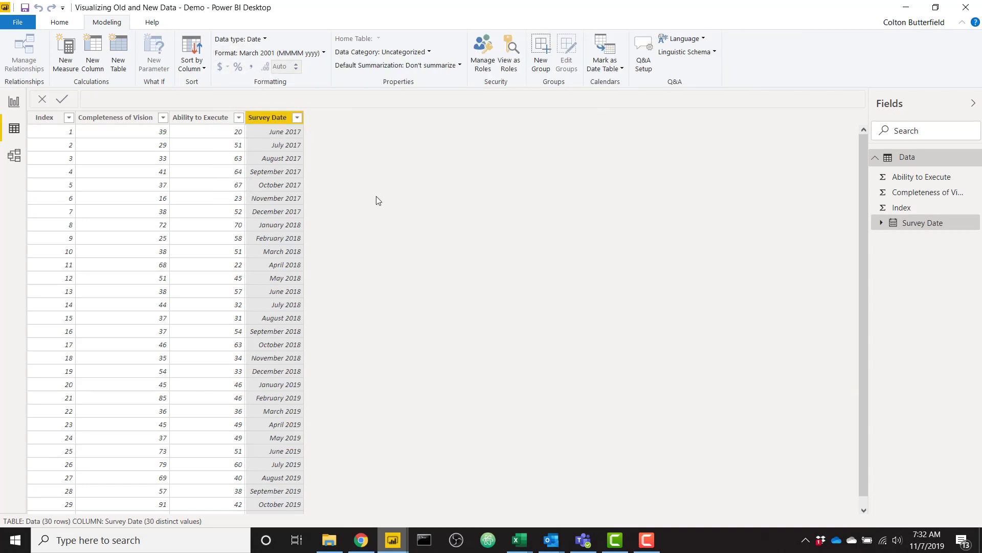
left_click(13, 101)
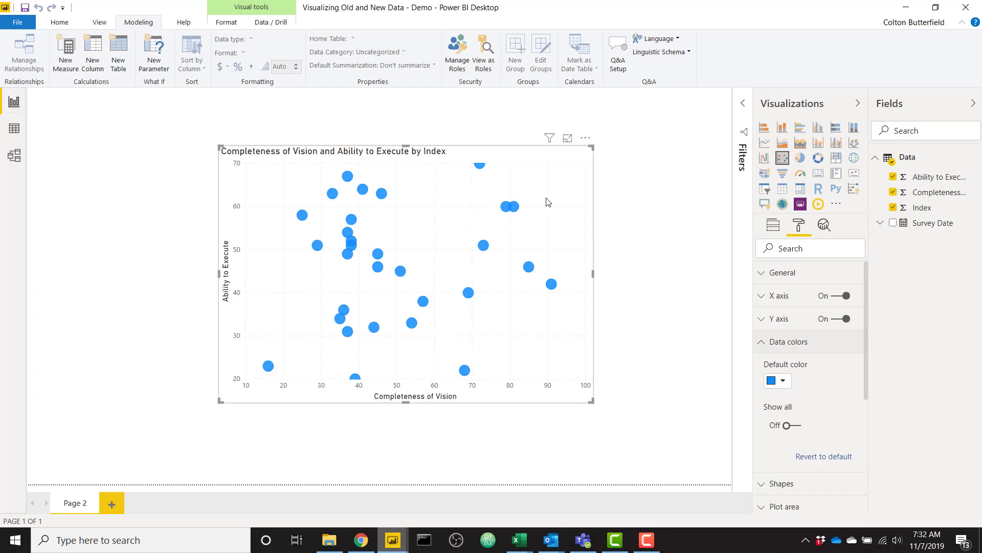
Step: Check the scatter chart's fields, then open conditional formatting for Data colors' Default color
left_click(773, 226)
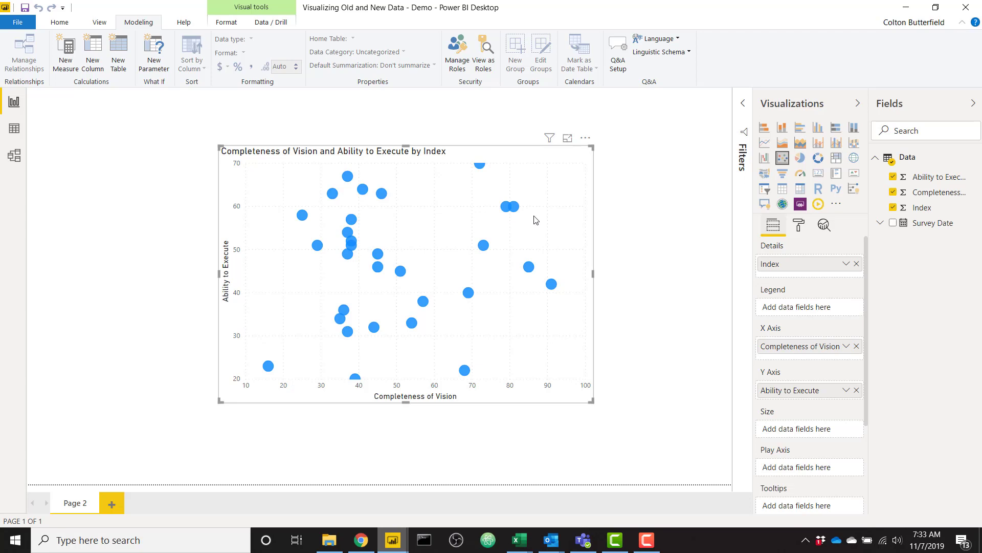
left_click(796, 226)
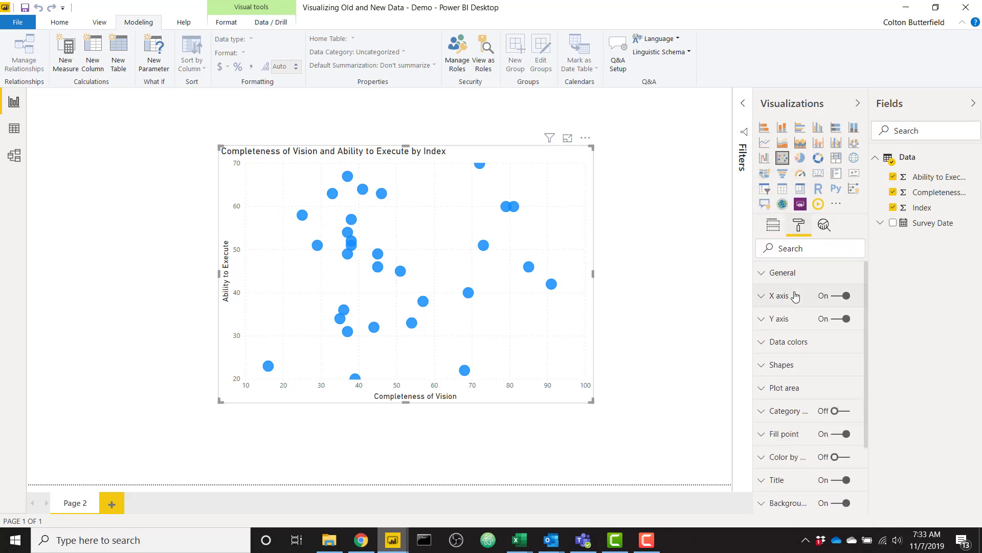
left_click(799, 339)
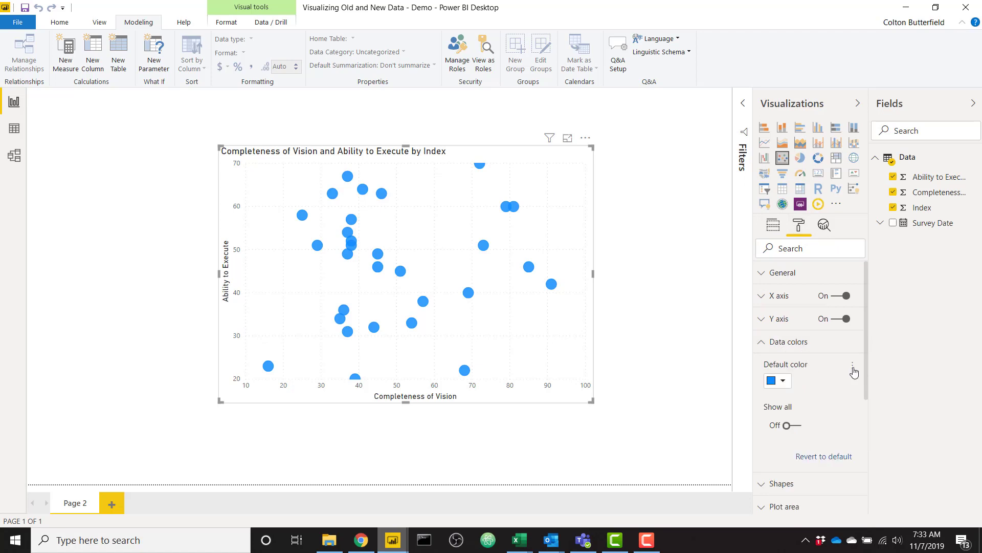
left_click(854, 368)
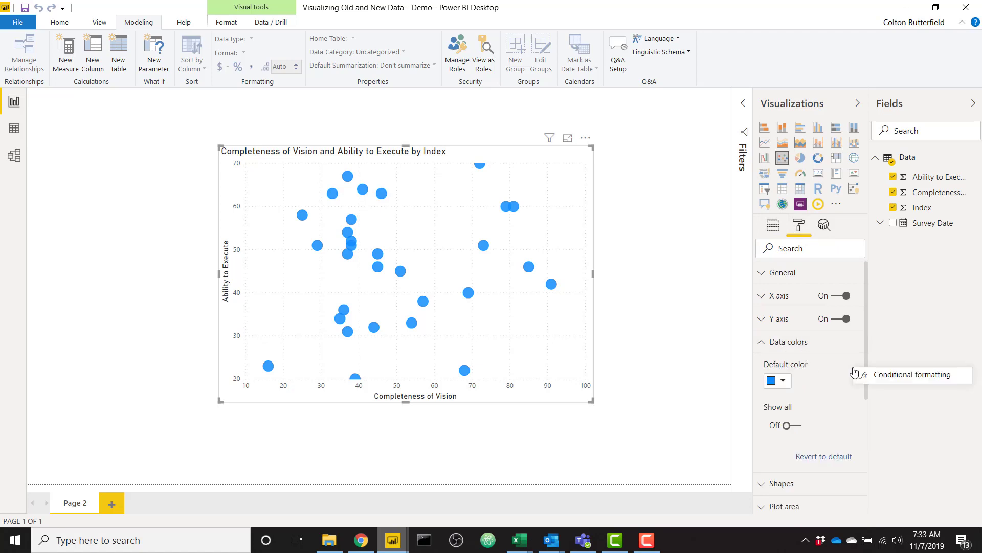
left_click(889, 380)
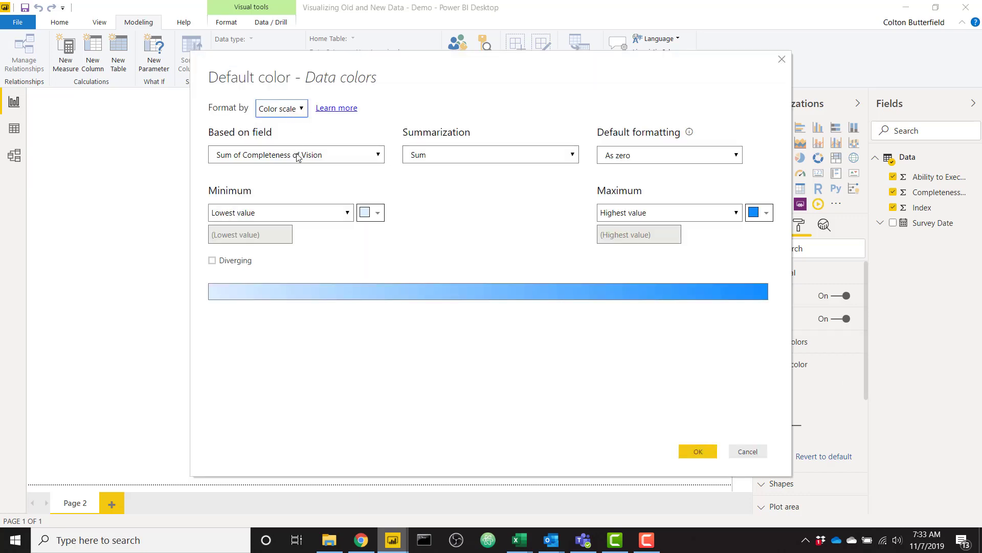
Step: Base the dot colour scale on Index, from light grey minimum to black maximum, and apply it
left_click(268, 159)
left_click(254, 203)
left_click(254, 203)
left_click(244, 248)
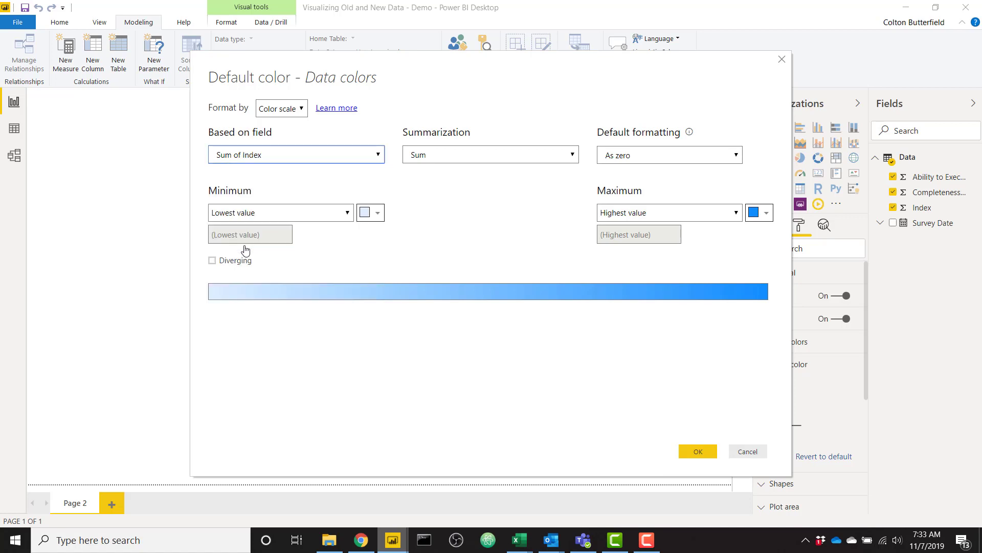
left_click(367, 216)
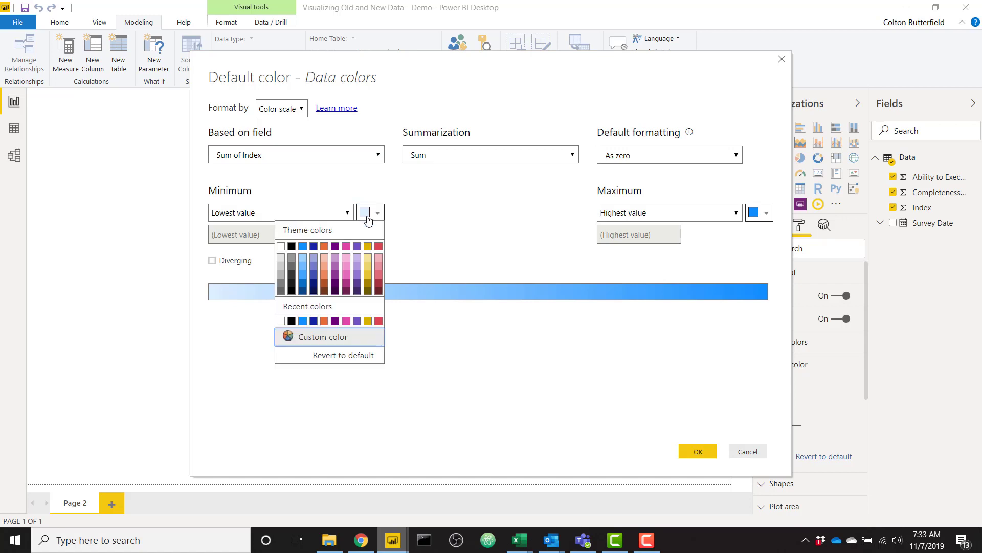
left_click(281, 262)
left_click(756, 212)
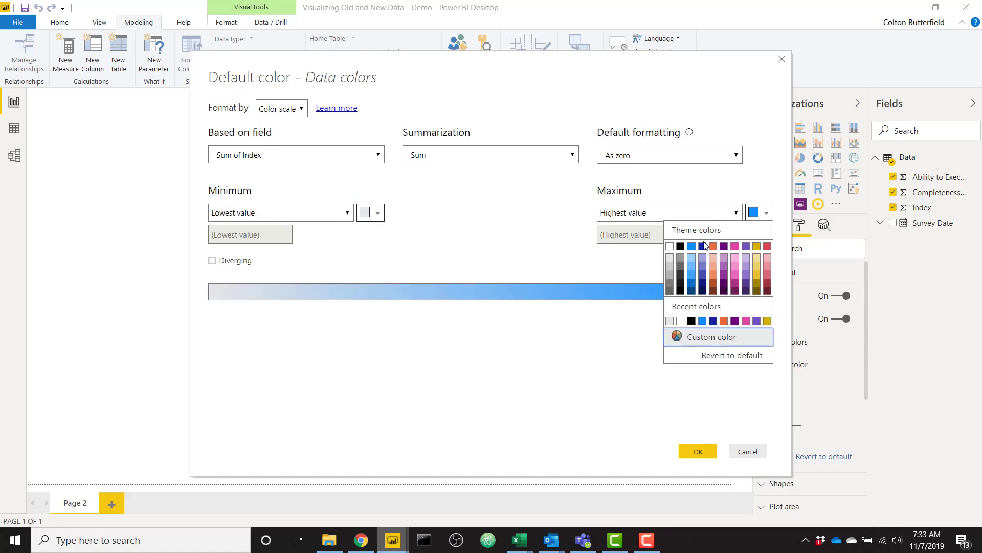
key("Escape")
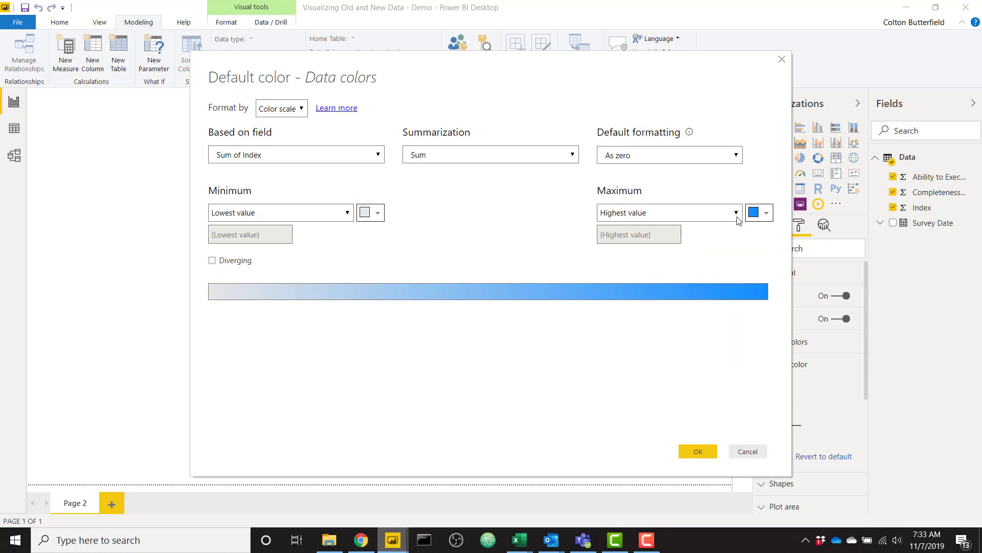
left_click(756, 217)
left_click(680, 248)
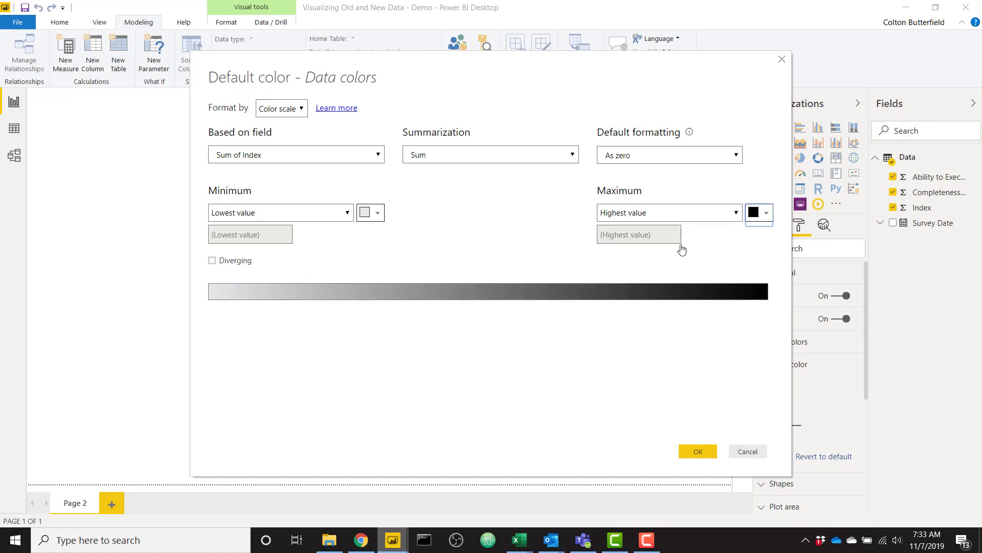
left_click(700, 455)
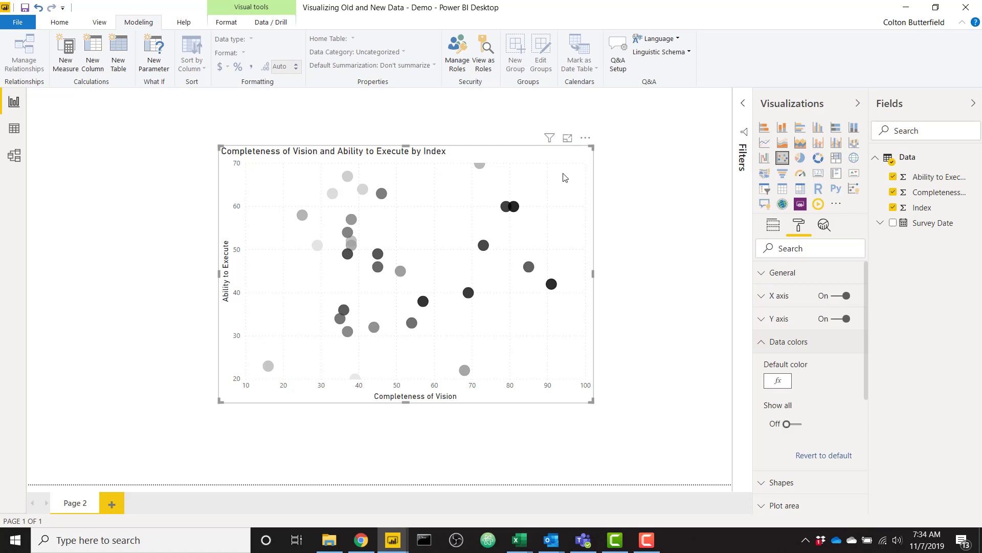
Step: Nudge the scatter chart up, then search the visuals marketplace for 'play axis' and close it
left_click_drag(565, 179, 562, 157)
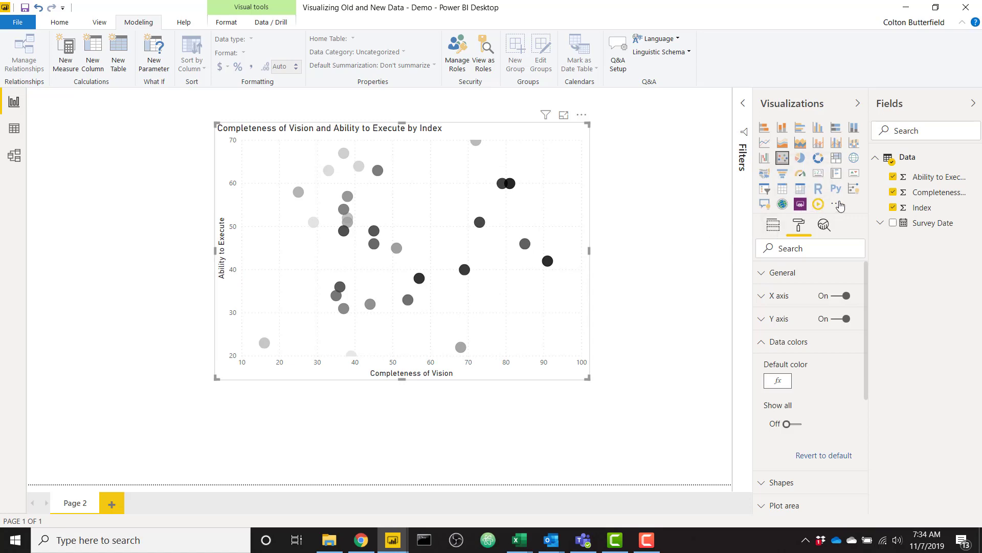
left_click(839, 205)
left_click(863, 236)
left_click(303, 159)
type("play axis")
key("Return")
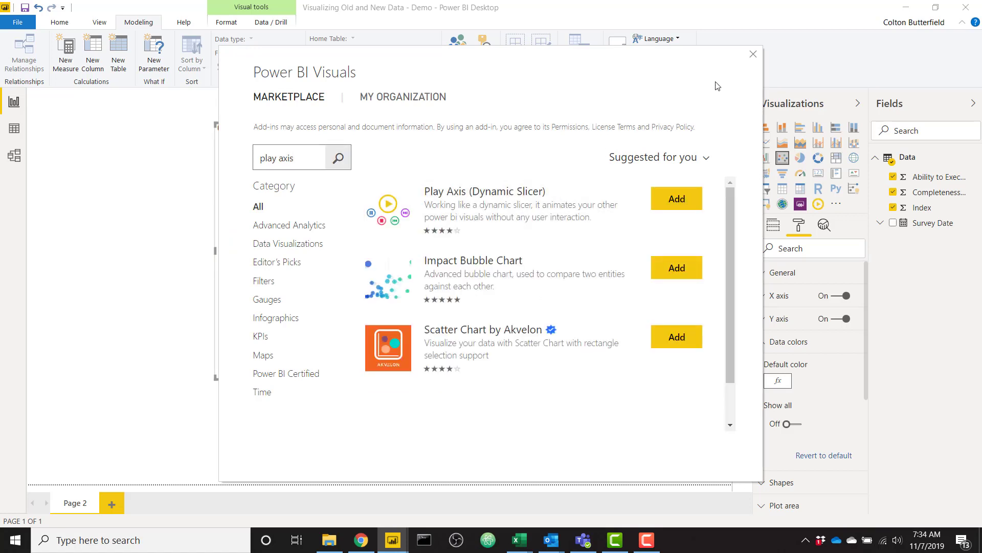
left_click(754, 58)
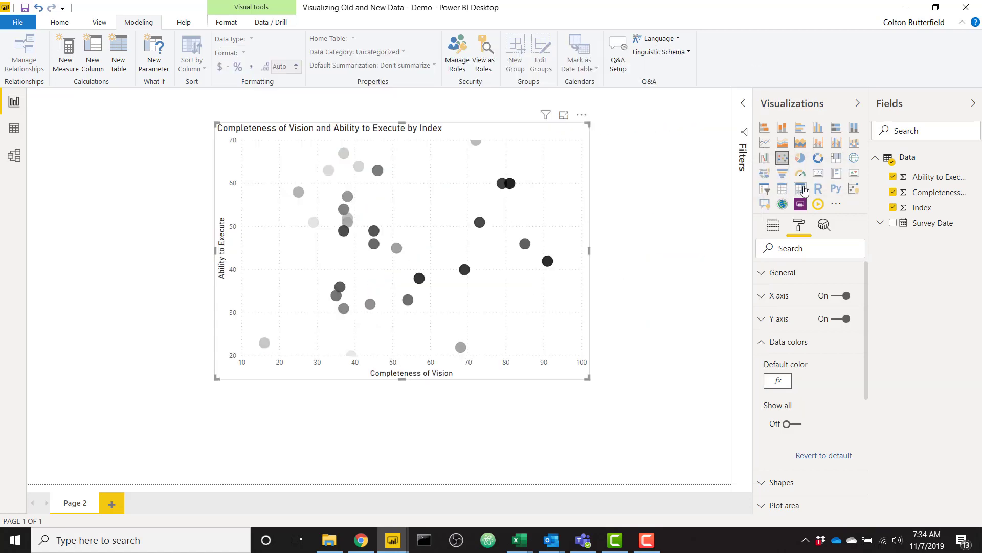
Step: Add a Play Axis visual and size it as a strip beneath the scatter chart
left_click(640, 388)
left_click(818, 204)
left_click_drag(295, 425, 575, 432)
left_click_drag(496, 432, 533, 429)
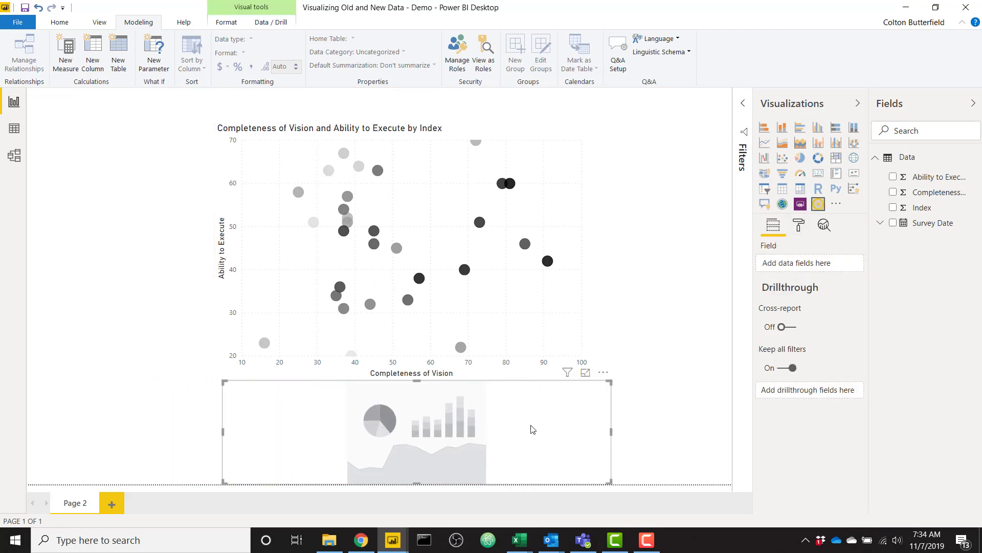
left_click_drag(224, 381, 224, 389)
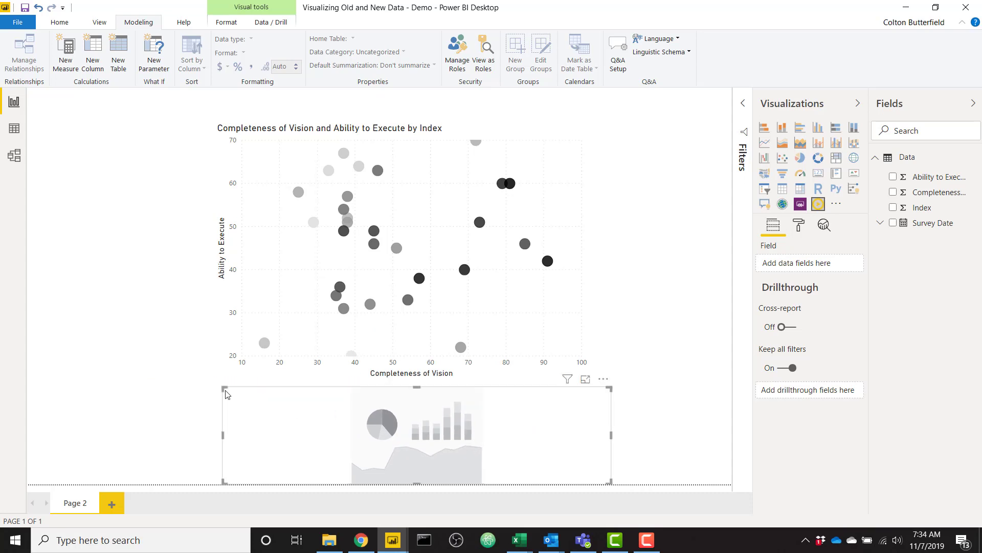
Step: Put Index in the Play Axis Field well and test Play and Stop
left_click_drag(931, 209, 807, 265)
left_click(241, 442)
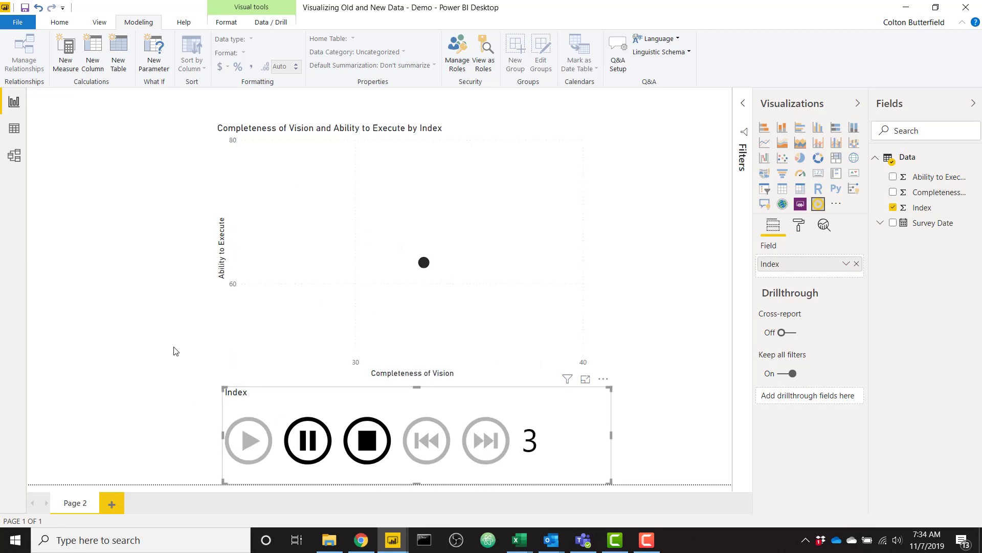
left_click(381, 444)
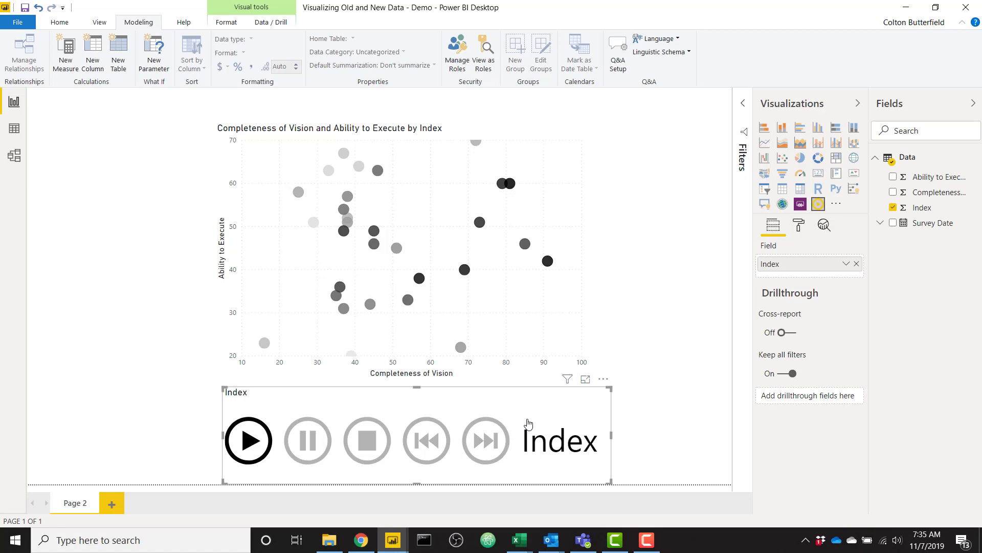
Step: Create a new calculated table with the formula Copy = Data
left_click(124, 62)
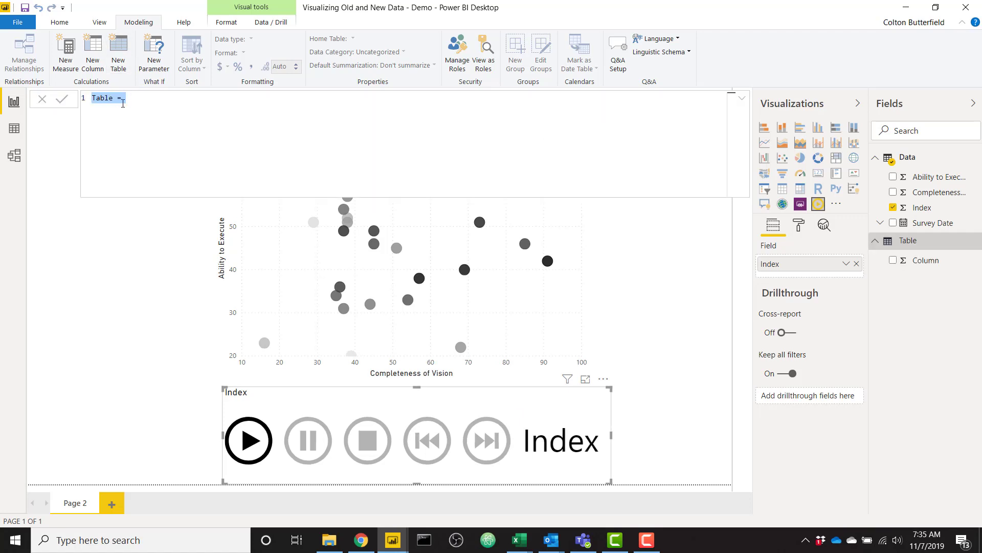
type("Cop")
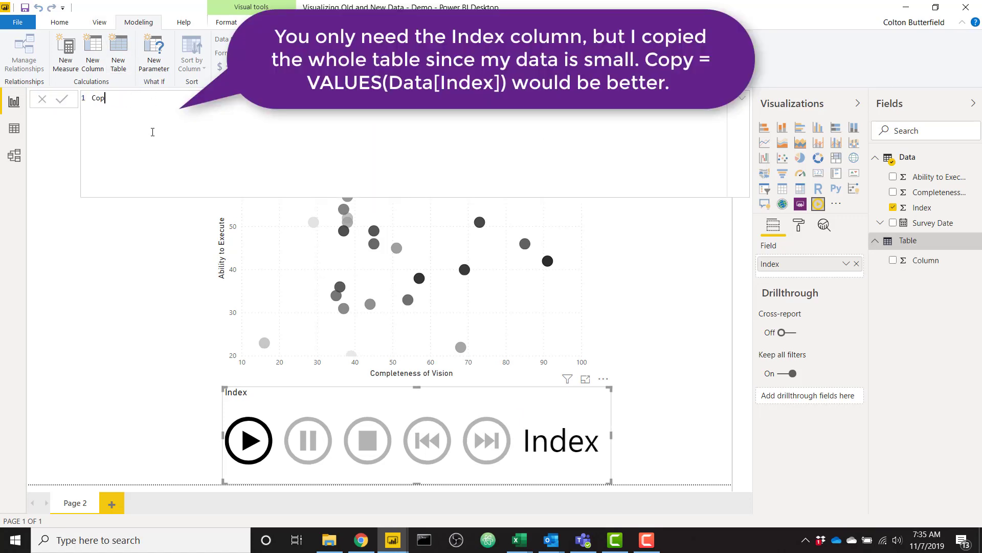
type("y = Data")
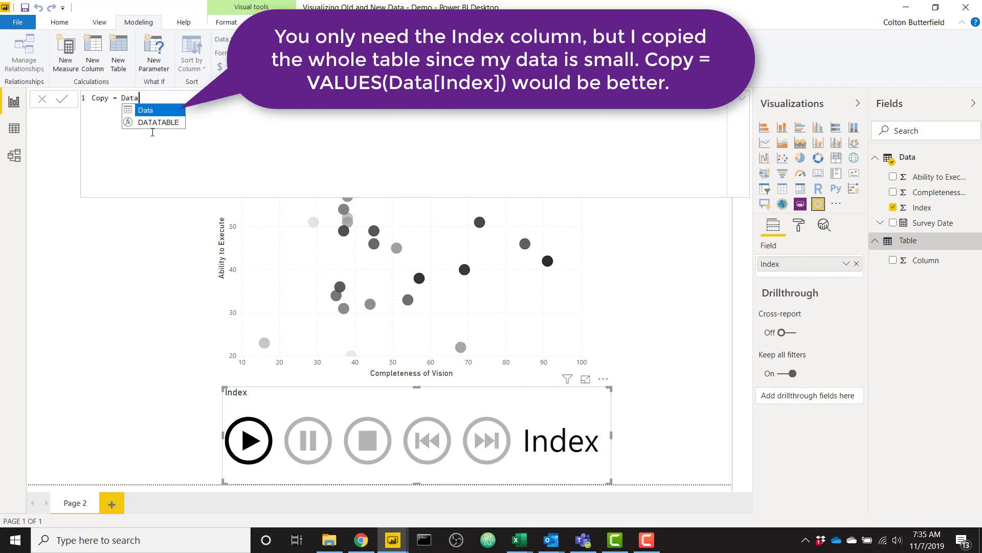
key("Escape")
key("Return")
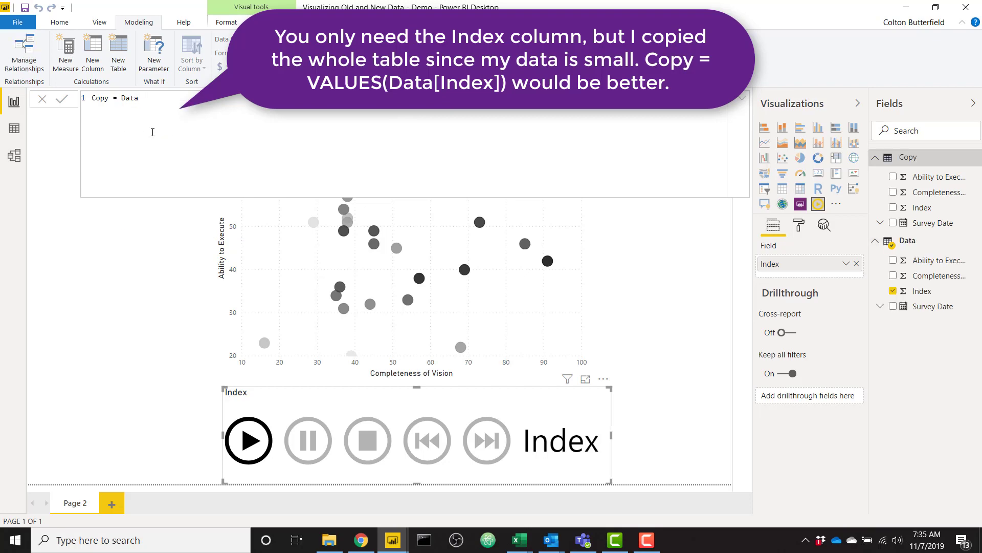
Step: Make the Copy table's Survey Date a Date type formatted as MMMM yyyy
left_click(13, 128)
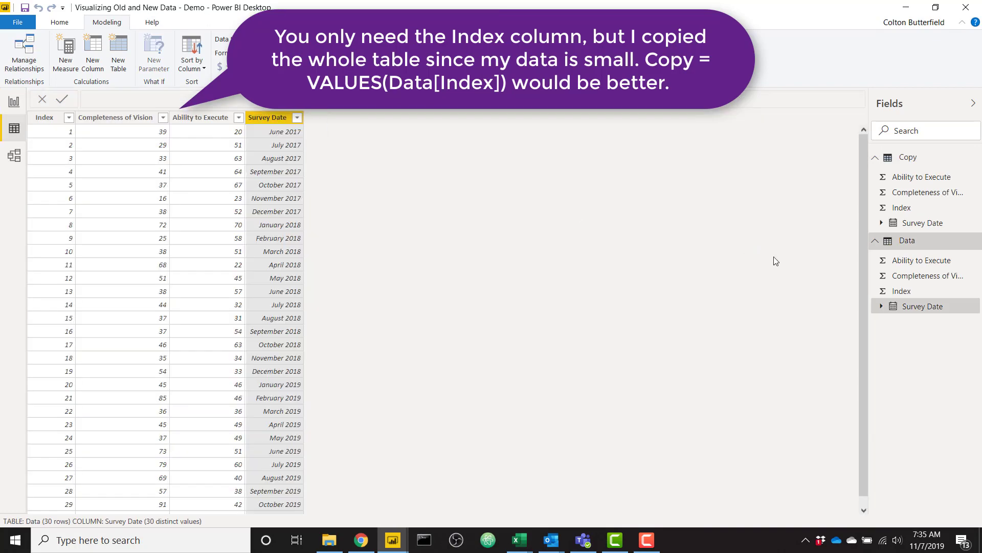
left_click(929, 162)
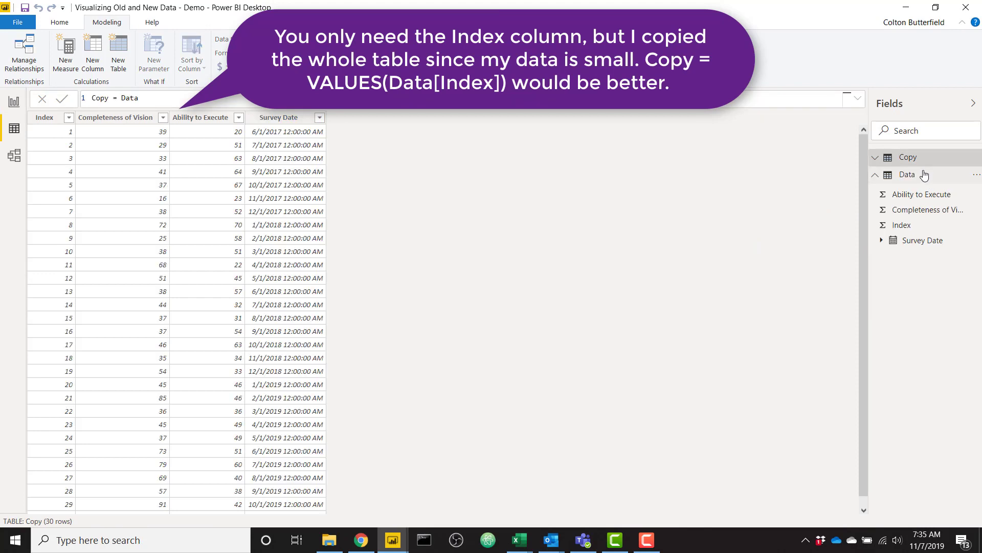
left_click(924, 175)
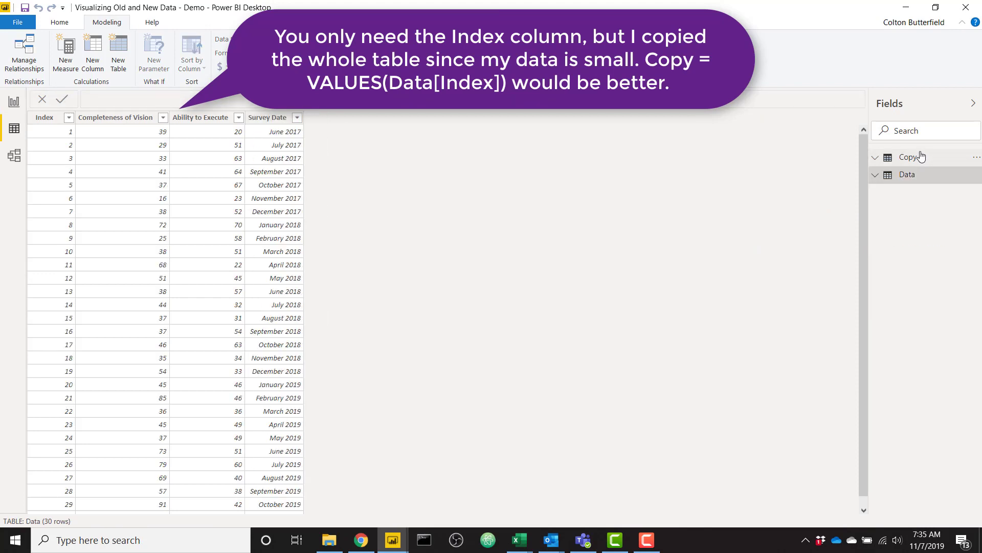
left_click(918, 158)
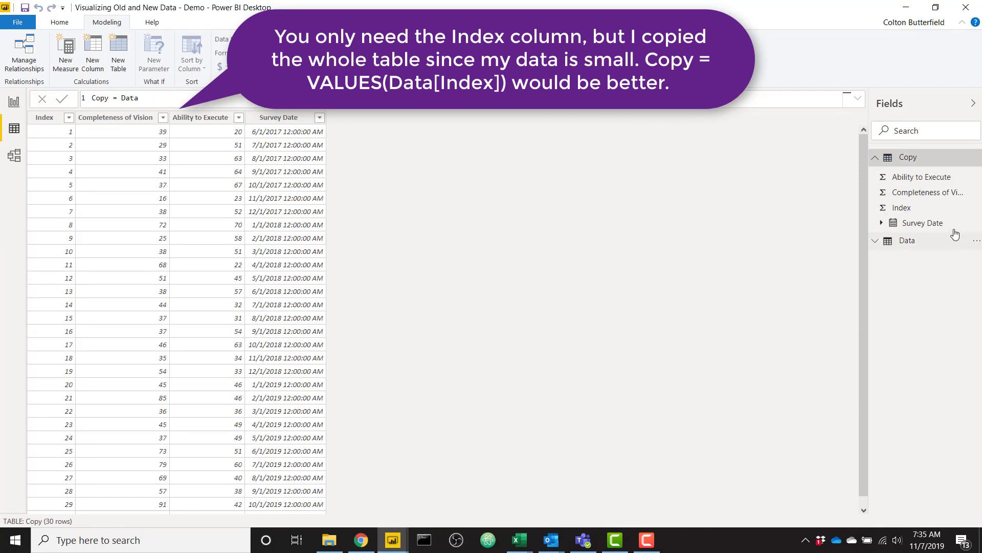
left_click(936, 226)
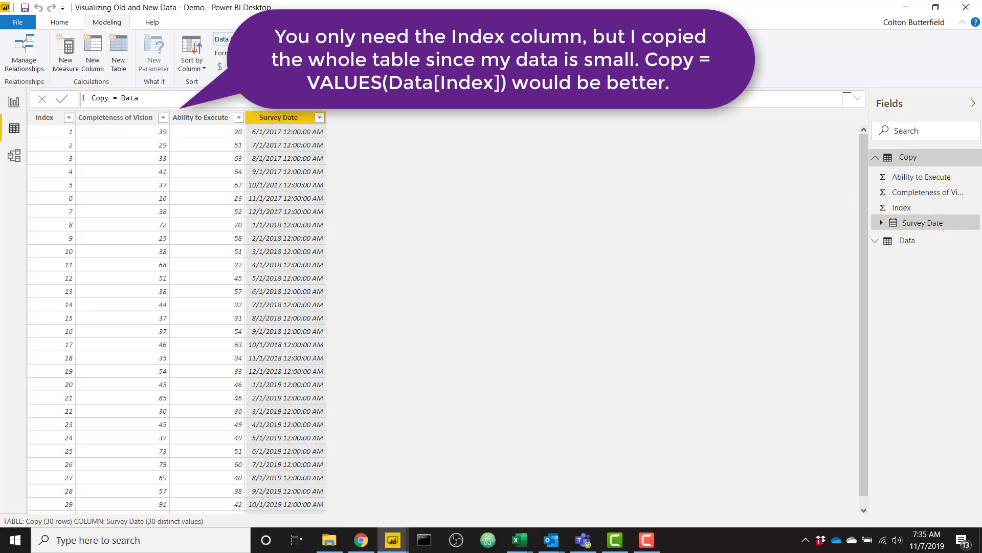
left_click(247, 38)
left_click(275, 110)
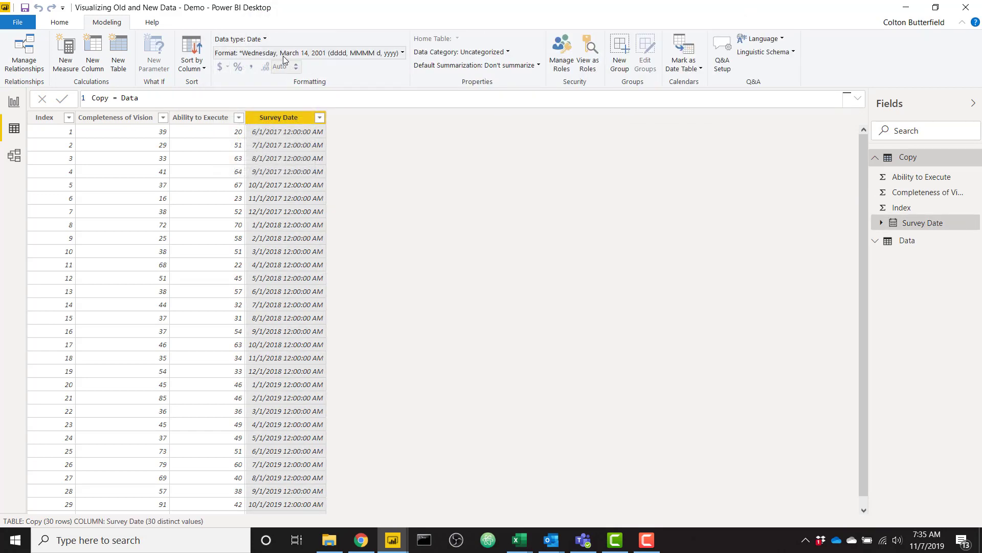
left_click(283, 54)
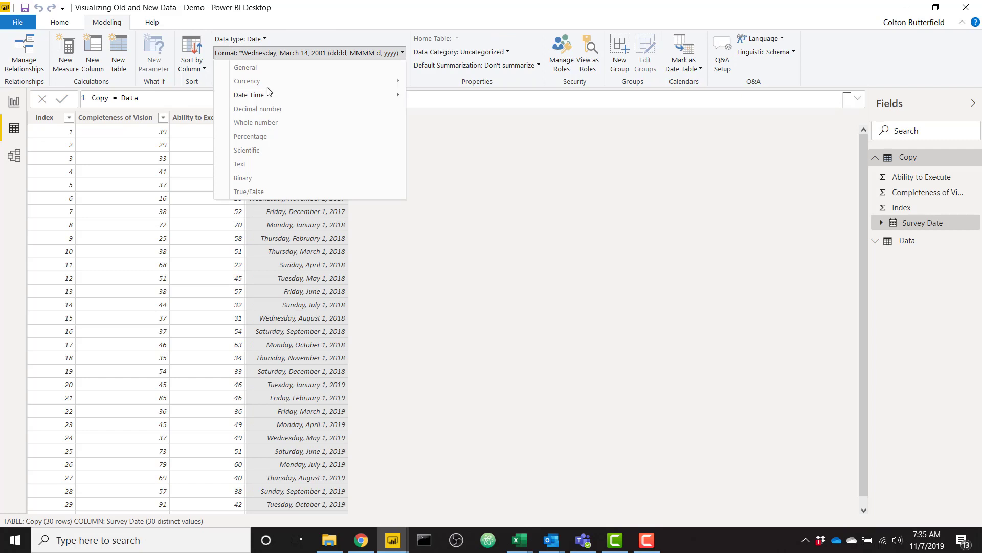
mouse_move(269, 95)
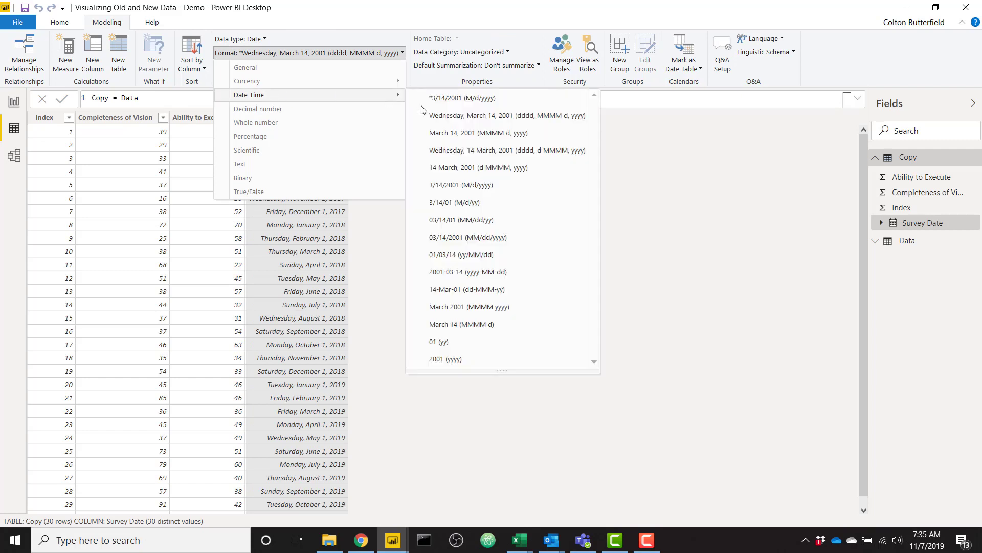
left_click(461, 307)
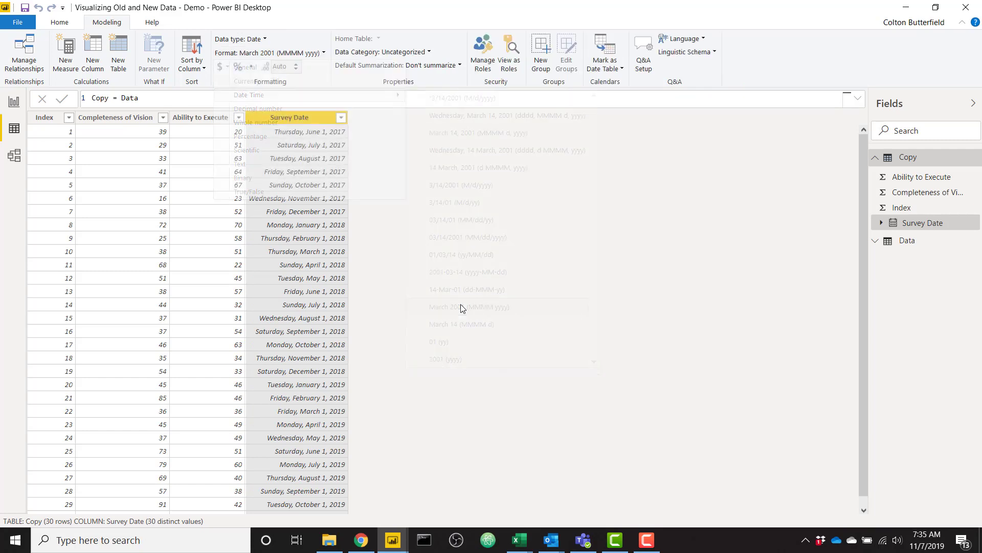
left_click(14, 155)
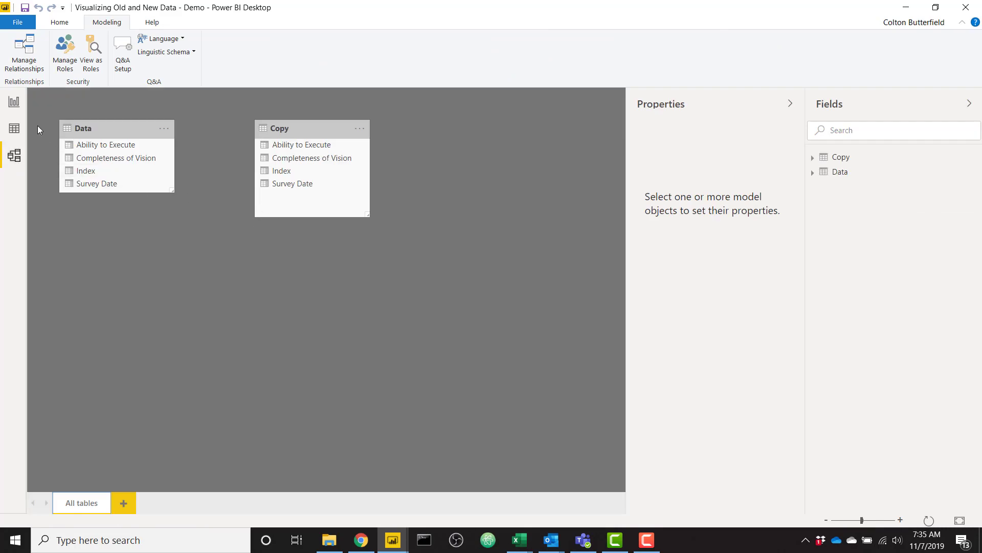
Step: Replace Data's Index with Copy's Index in the play axis Field well
left_click(14, 101)
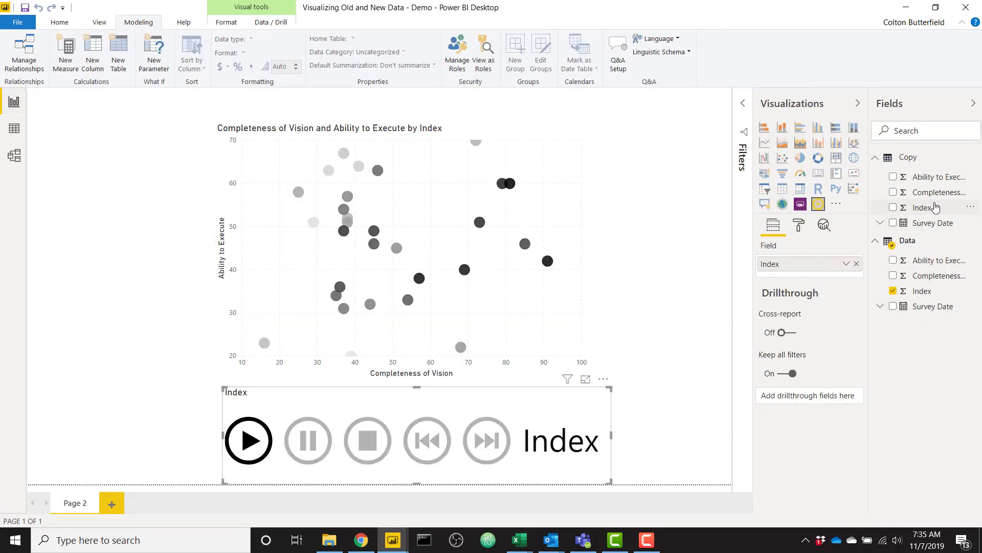
left_click_drag(921, 214, 824, 275)
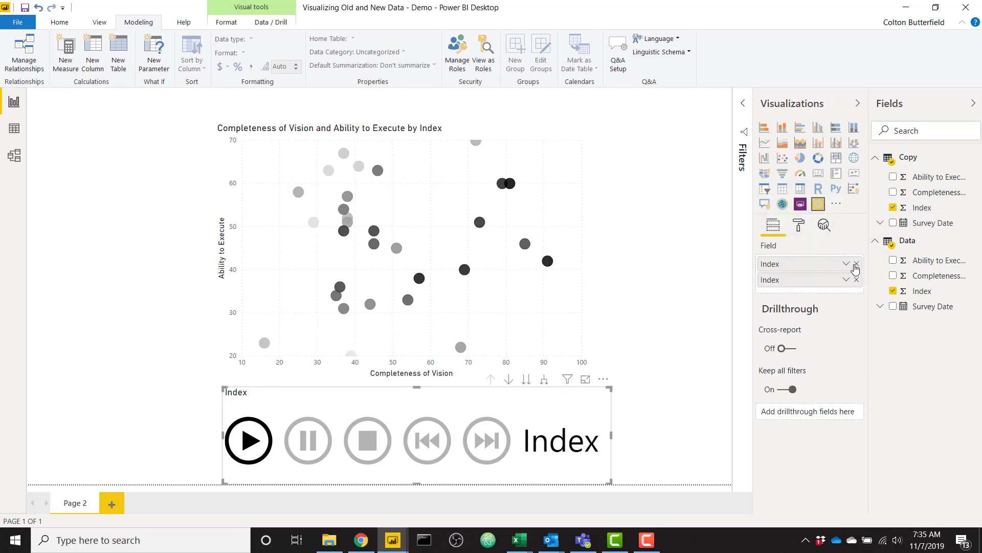
left_click(856, 264)
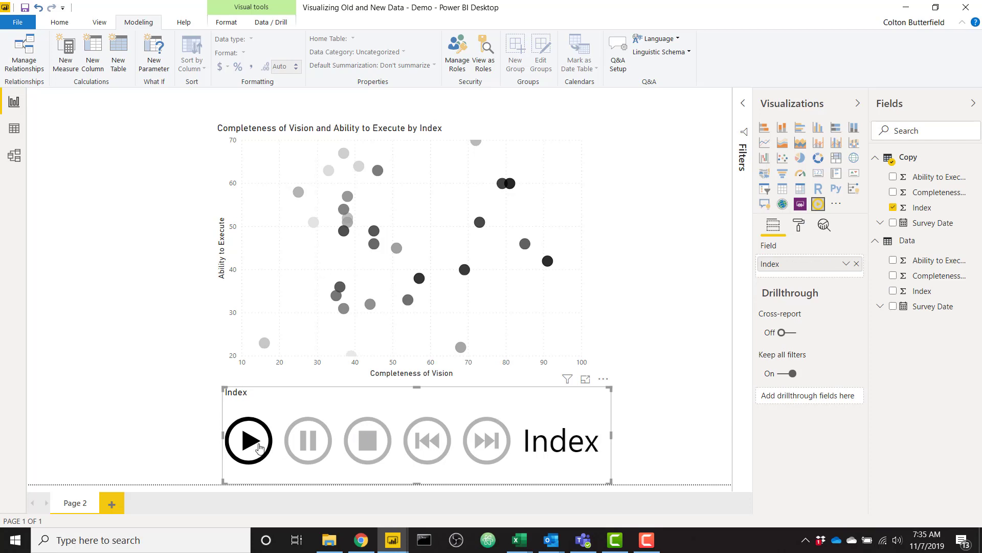
Step: Test the animation with Play and Stop, then nudge the scatter chart slightly up
left_click(257, 445)
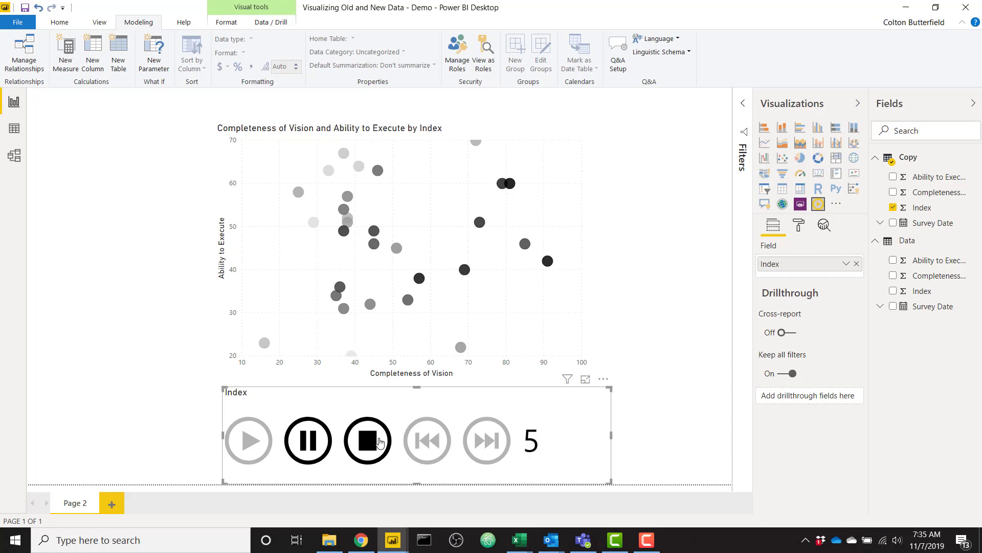
left_click(379, 442)
left_click(467, 193)
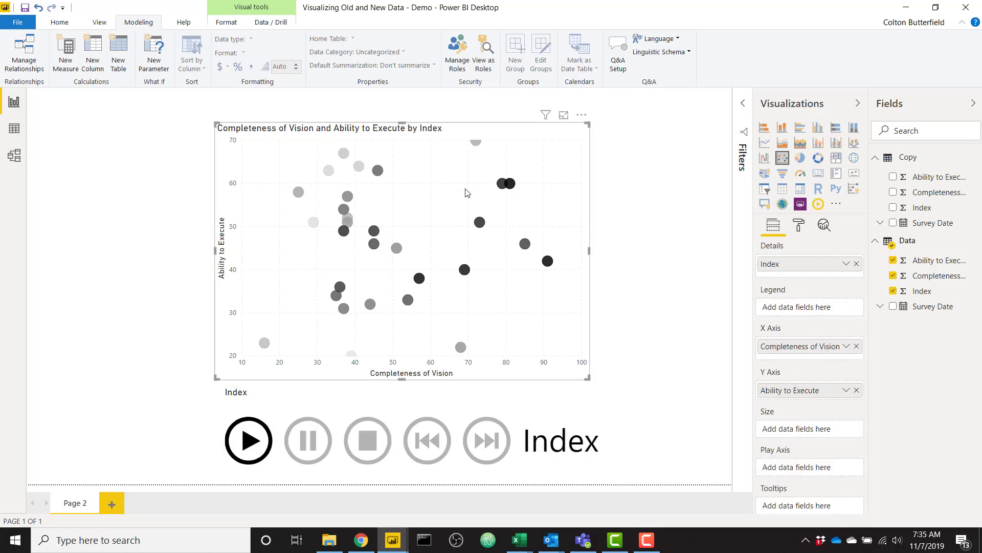
left_click_drag(454, 138, 457, 136)
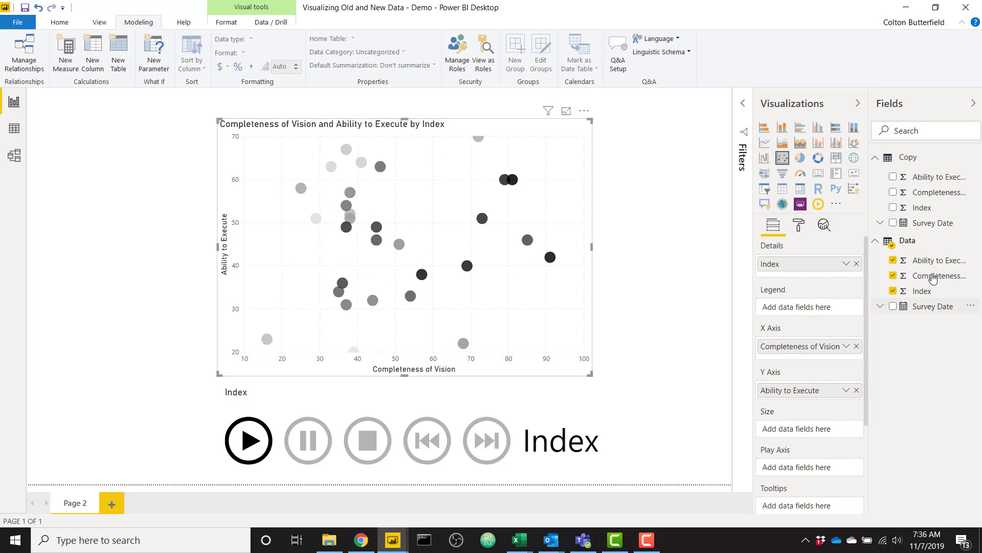
Step: Start Ability to Execute Measure with VARs ScatterIndex = MAX(Data[Index]) and PlayAxisIndex = MAX(Copy[Index])
right_click(933, 248)
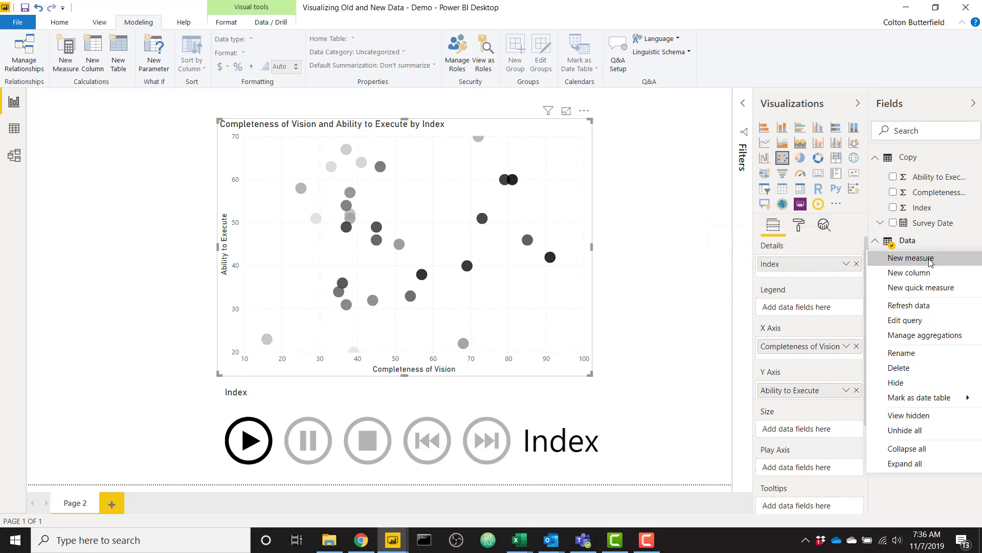
key("Escape")
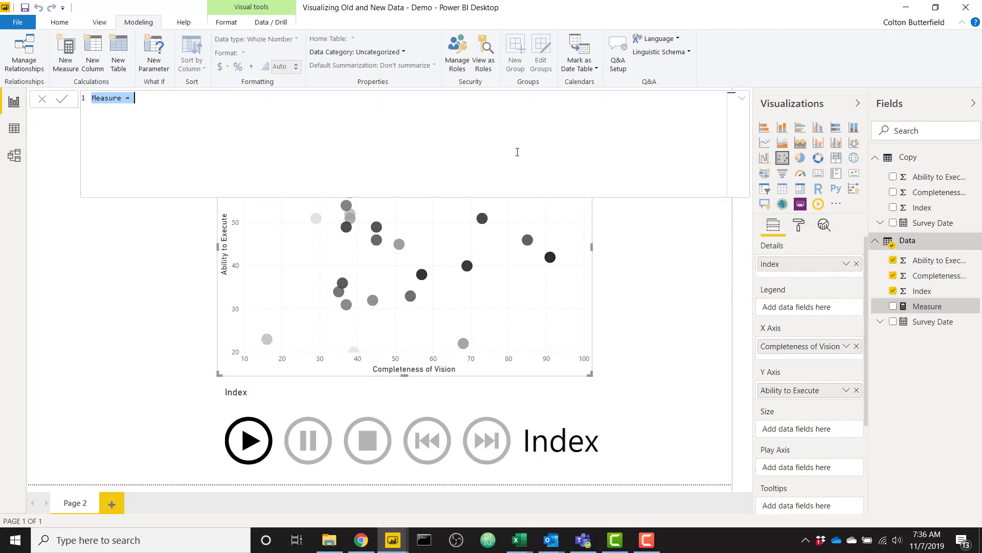
type("Ability to Execute ")
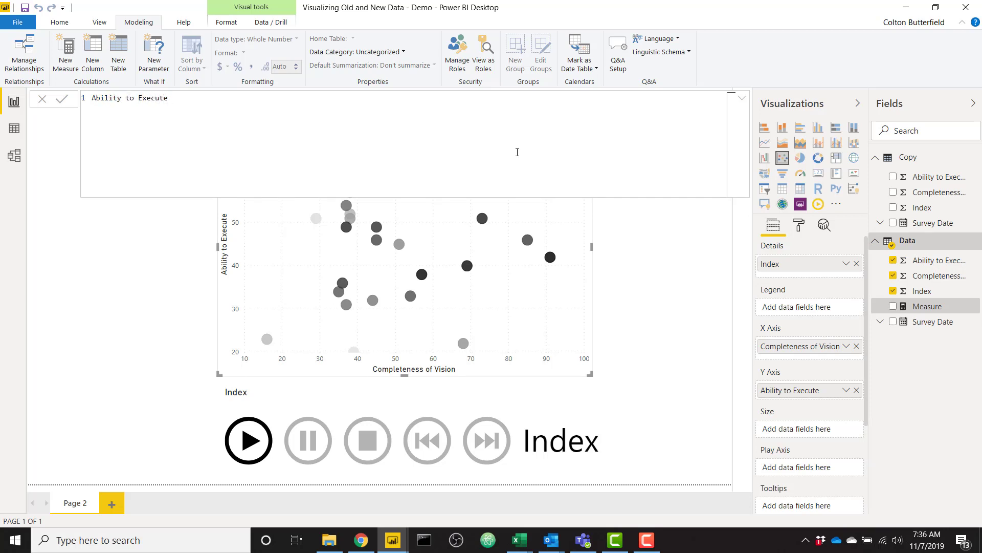
type("Measure =")
key("shift+Return")
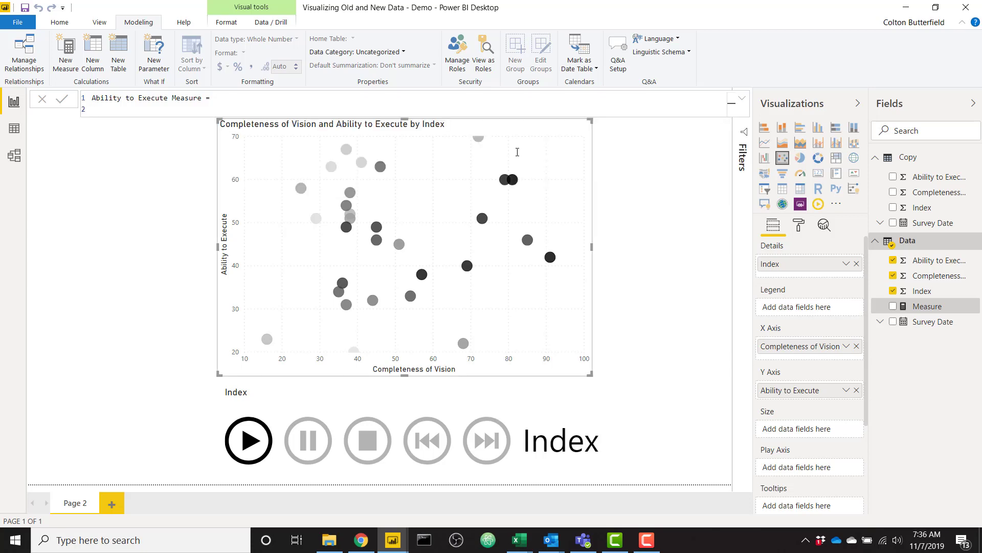
type("VAR ScatterIndex = MAX(ind")
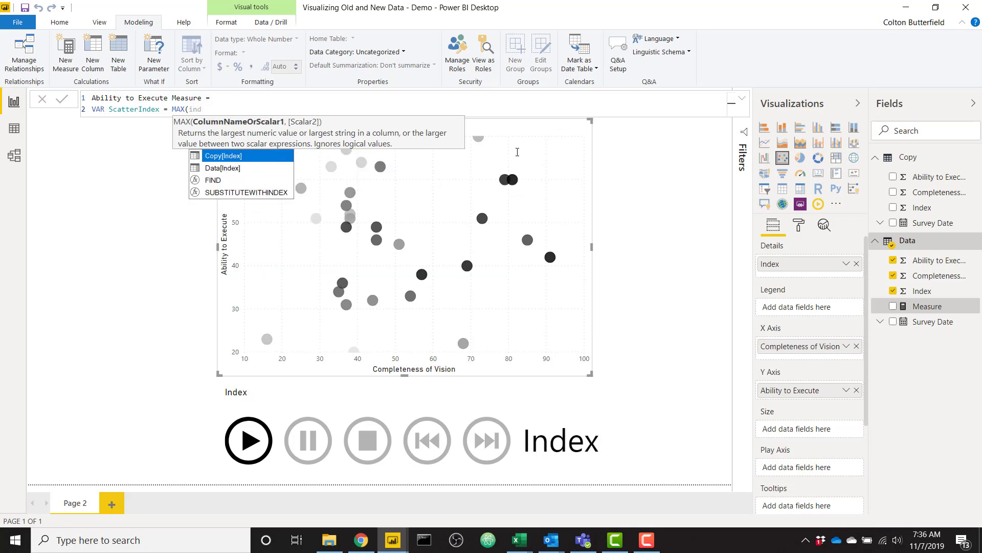
key("Down")
key("Tab")
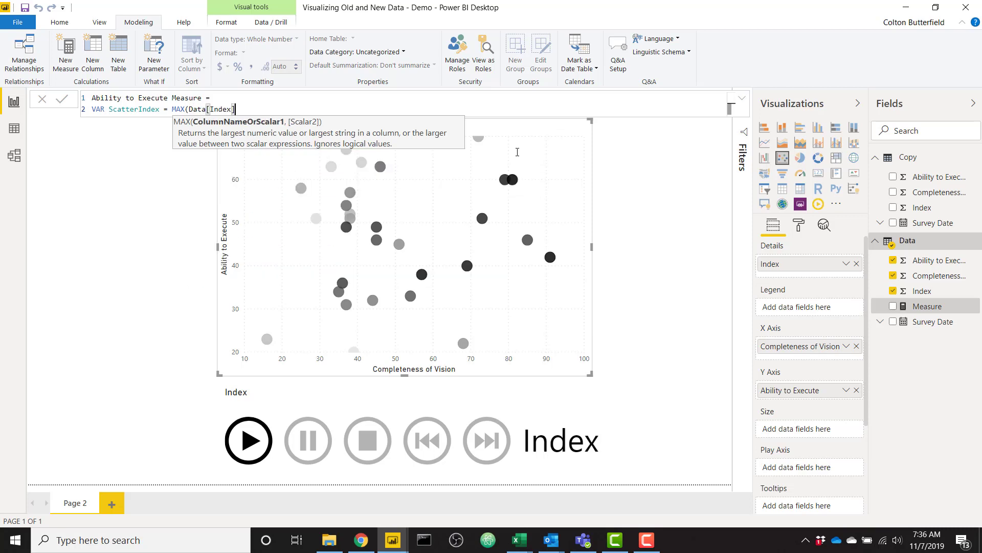
type(")")
key("shift+Return")
type("VAR PlayAxisIndex")
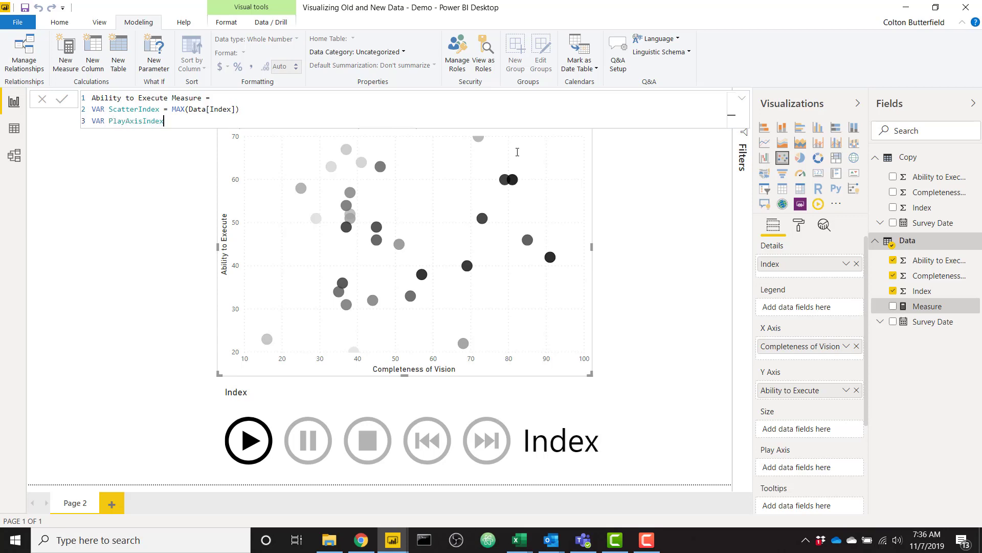
type(" = MAX(ind")
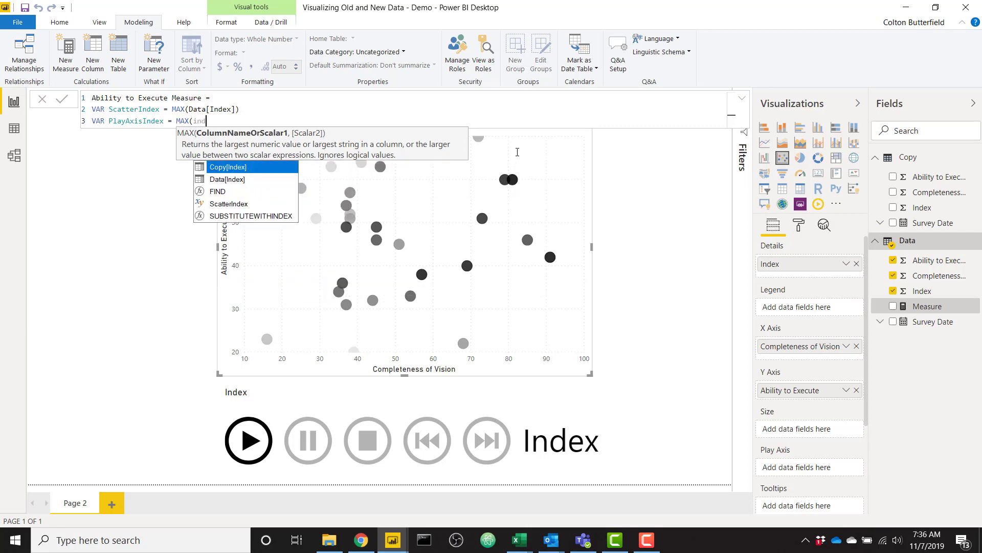
key("Tab")
type(")")
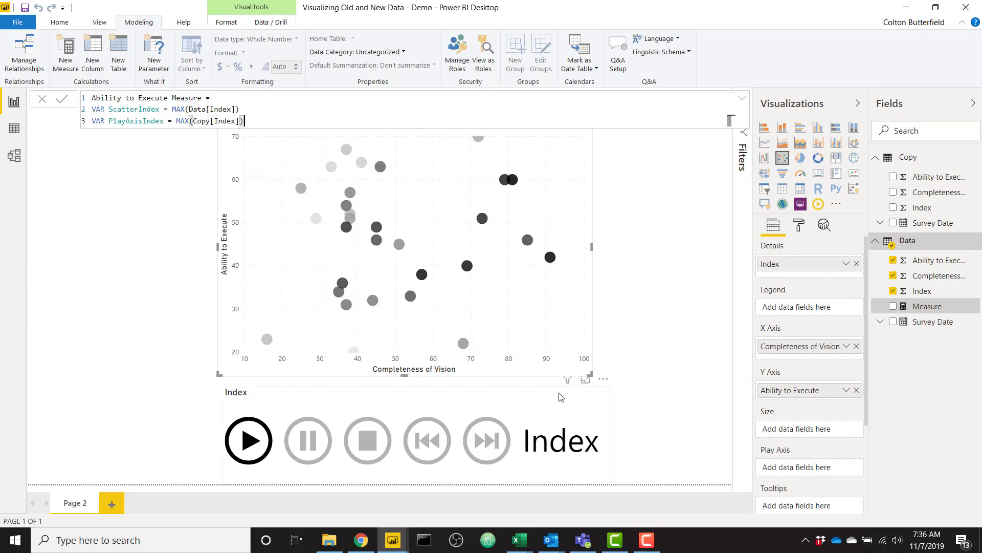
Step: Finish with RETURN IF(ScatterIndex <= PlayAxisIndex, SUM(Data[Ability to Execute]), BLANK())
key("shift+Return")
type("RET")
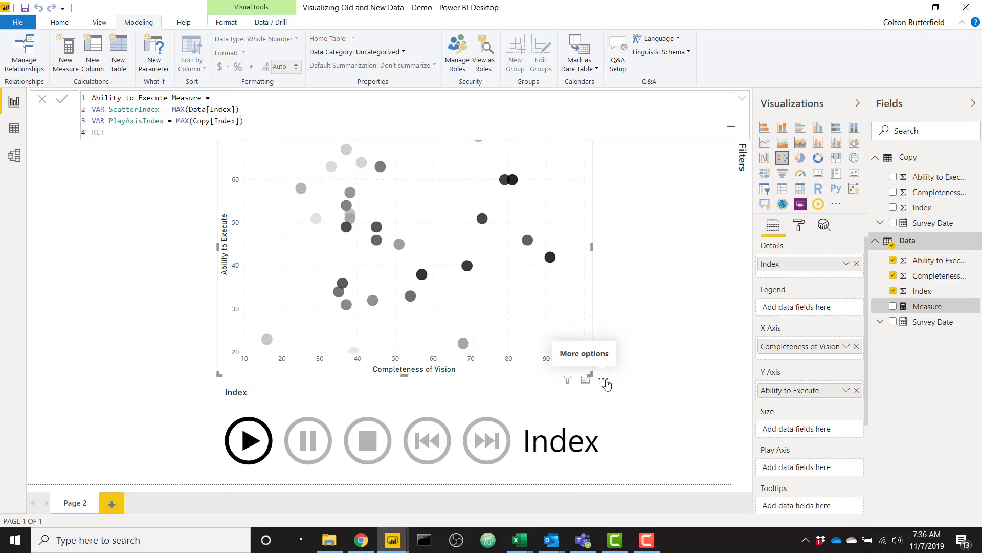
type("URN")
key("shift+Return")
type("IF(")
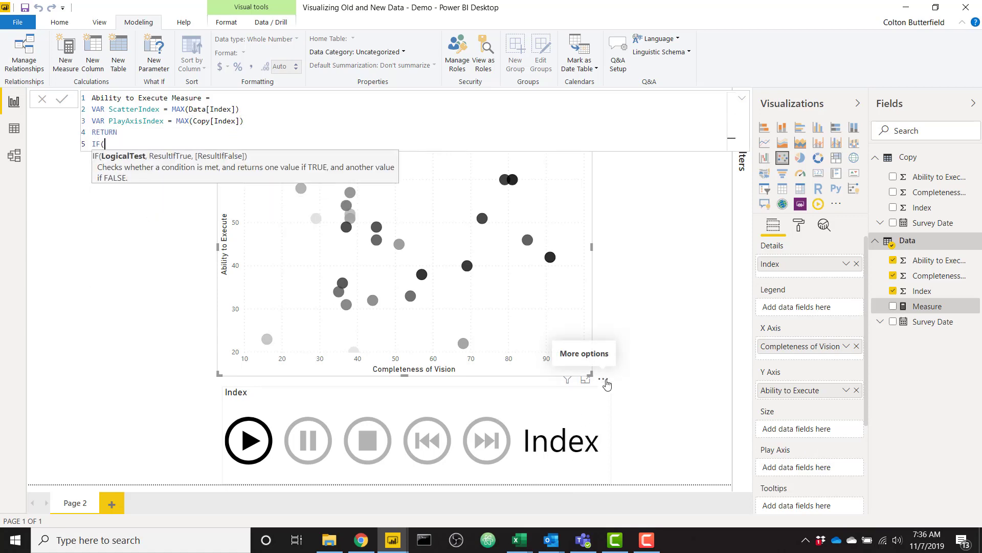
key("shift+Return")
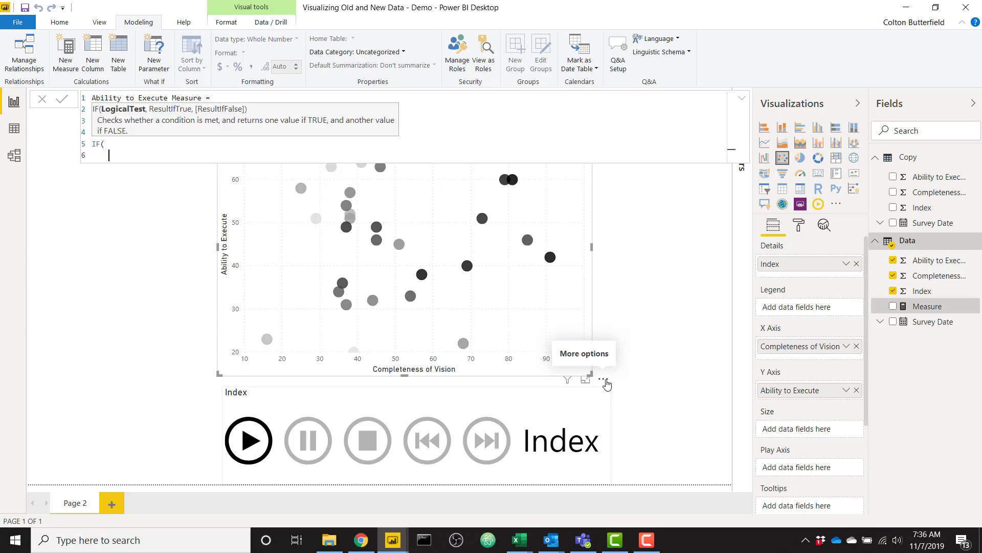
type("ScatterIndex <= PlayAxisIndex")
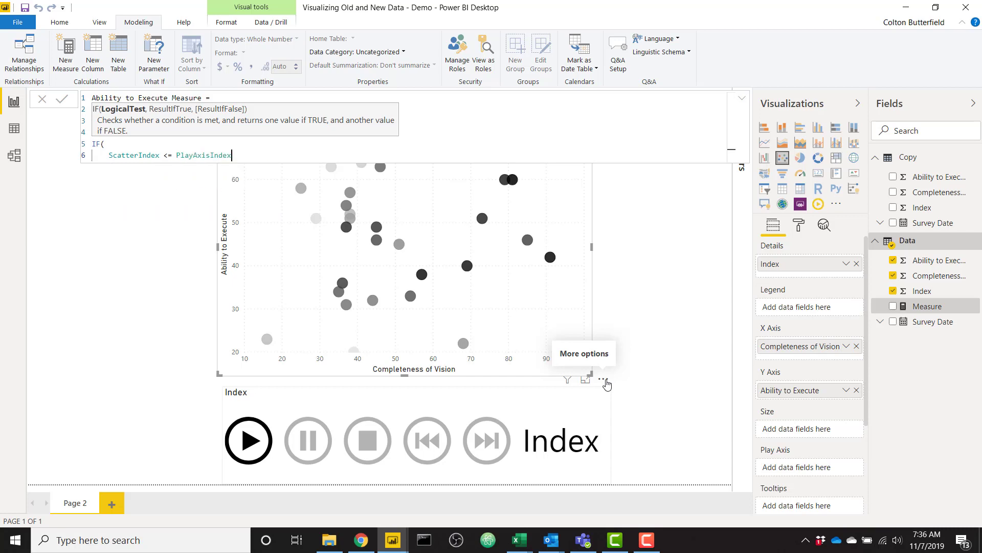
type(",")
key("shift+Return")
type("SUM(abi")
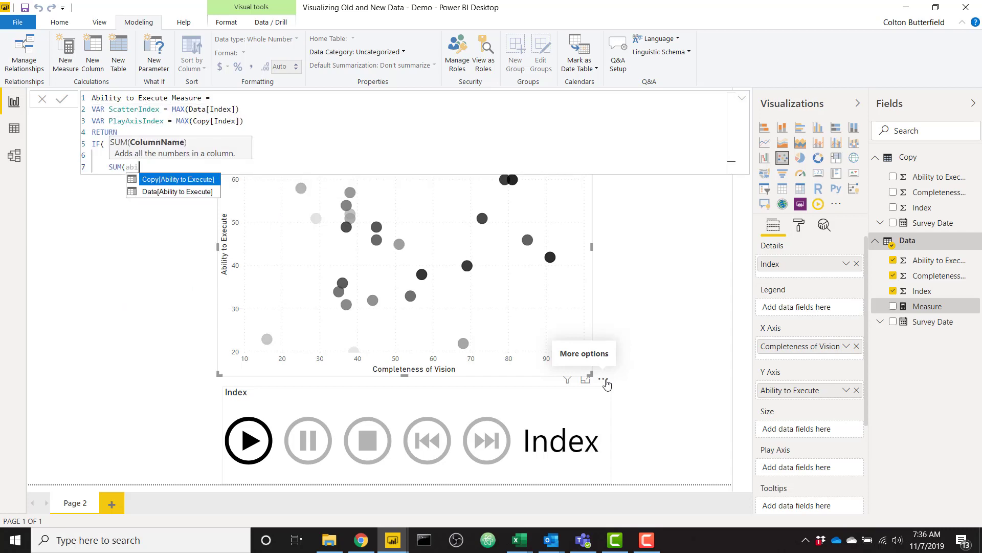
key("Down")
key("Tab")
type(")")
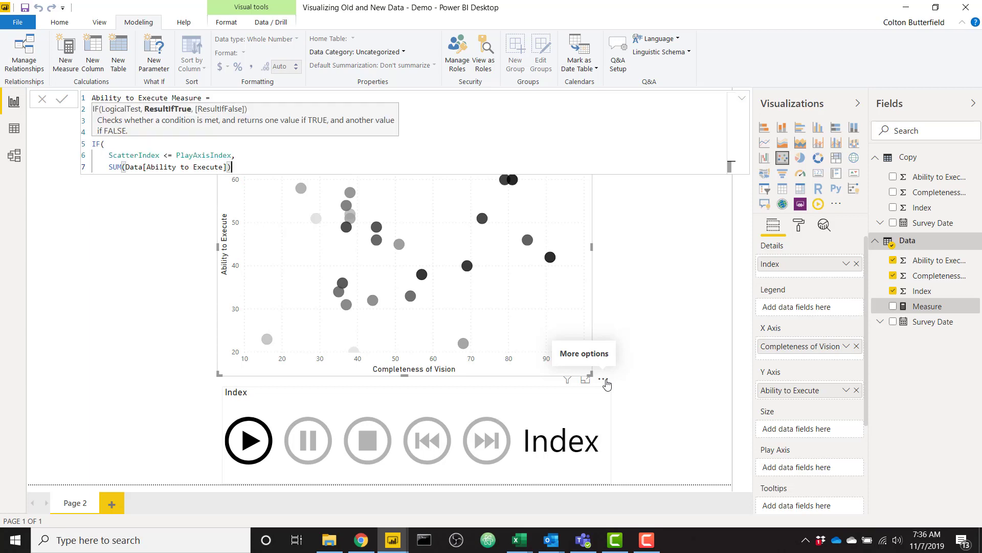
type(",")
key("shift+Return")
type("BLANK()")
key("shift+Return")
type(")")
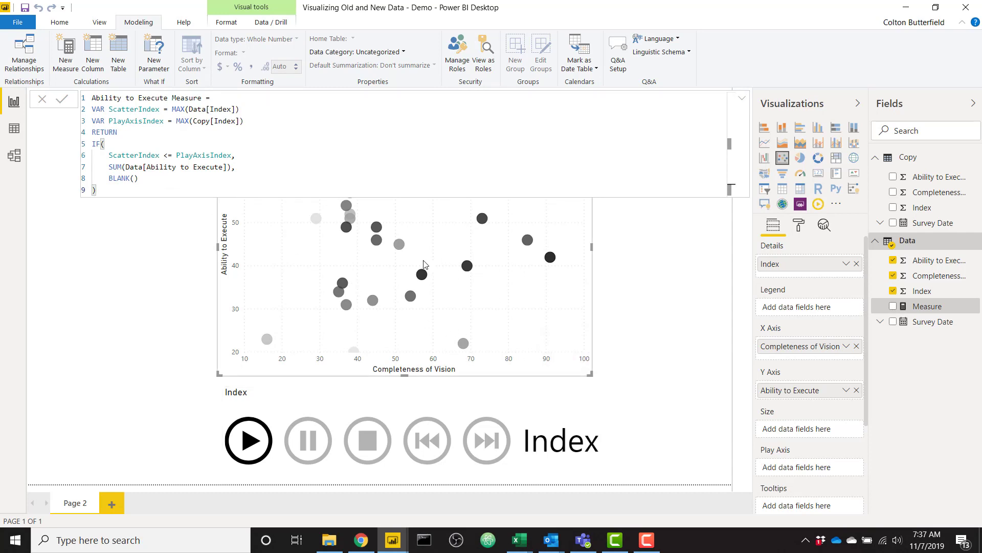
Step: Commit the measure, play the animation and pause at index 5, then review the measure's DAX
left_click(253, 440)
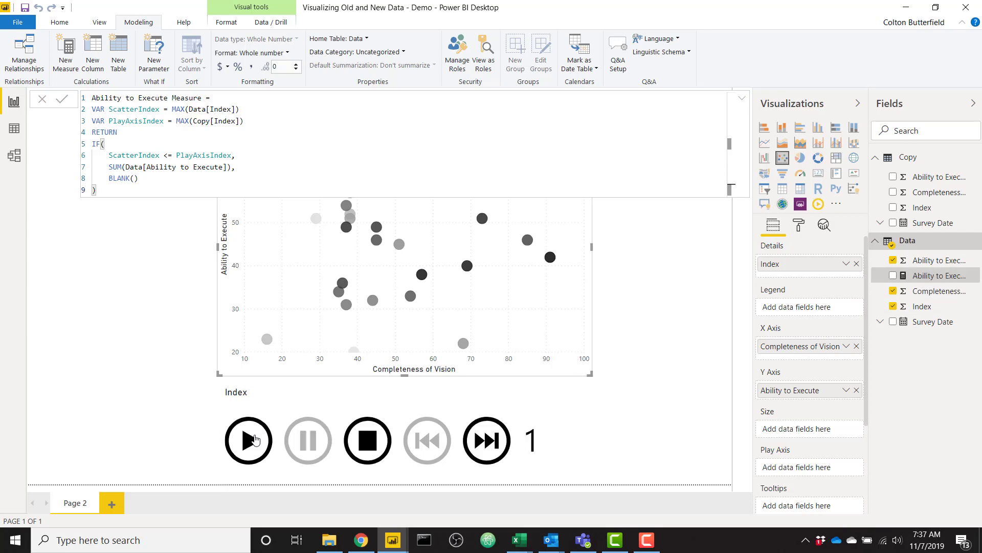
left_click(255, 439)
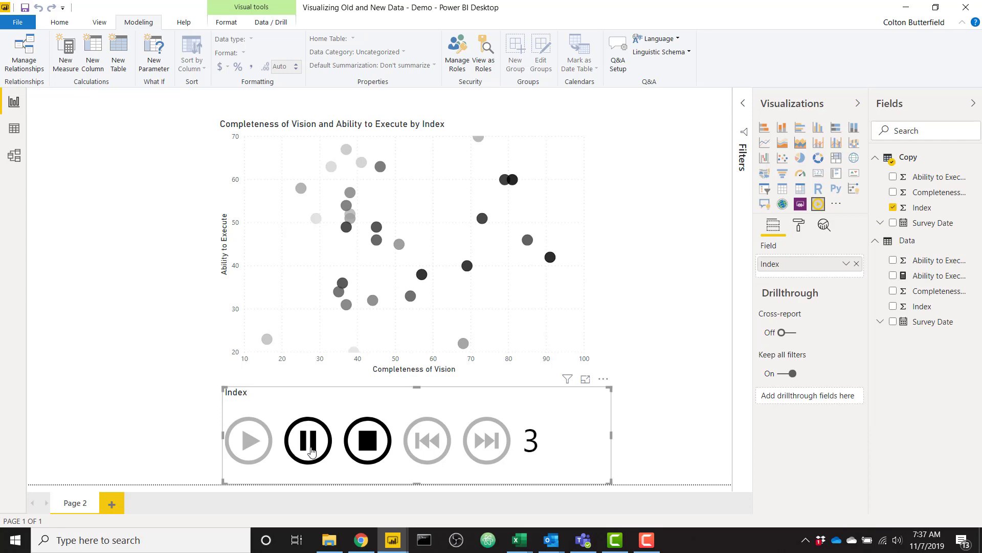
left_click(310, 449)
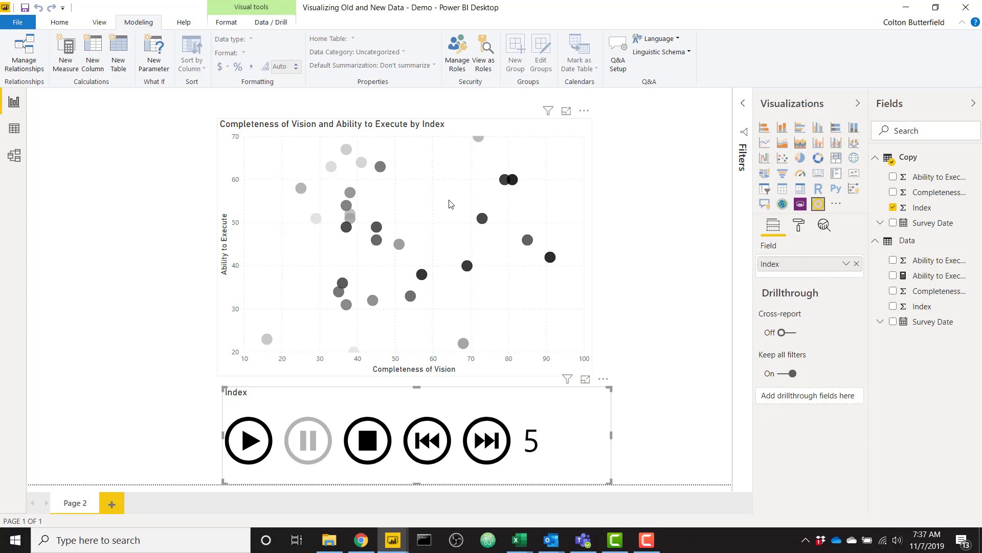
left_click(931, 277)
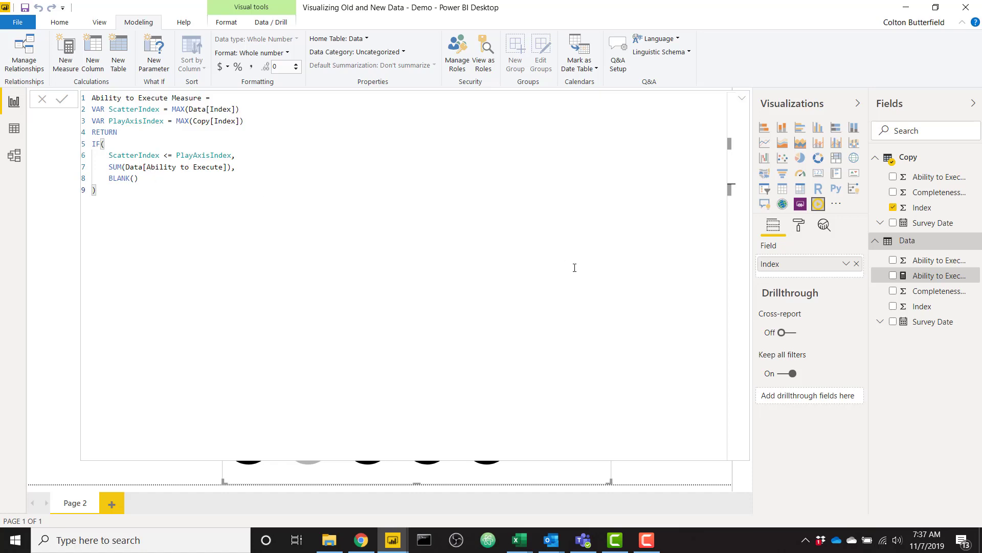
left_click(743, 100)
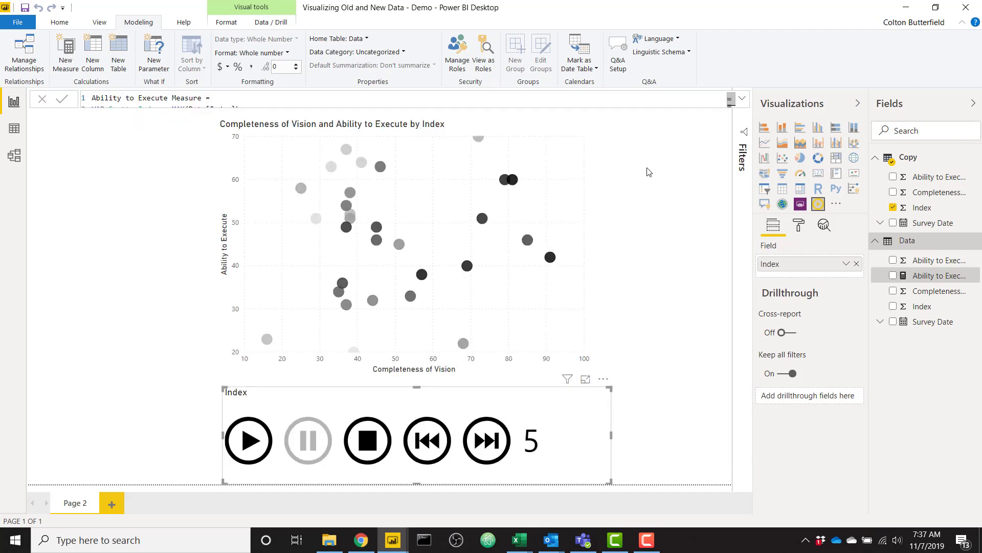
Step: Swap the scatter chart's Y axis from Ability to Execute to Ability to Execute Measure
left_click(565, 204)
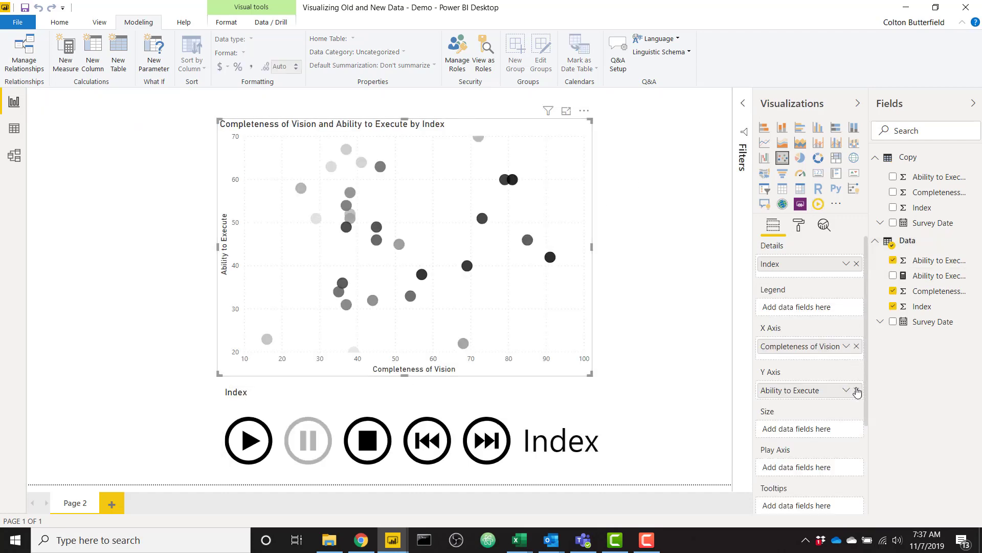
left_click(857, 390)
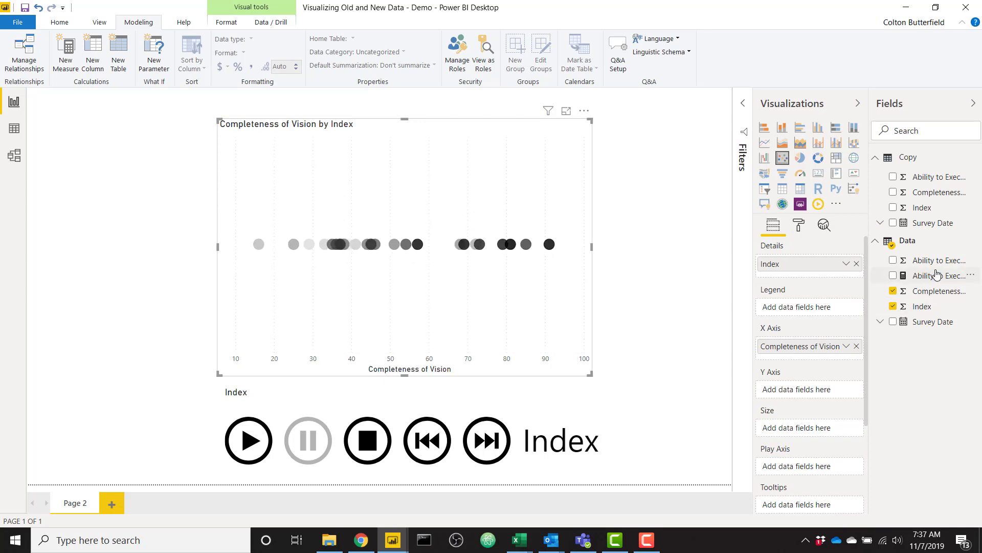
left_click_drag(936, 275, 805, 385)
left_click_drag(941, 277, 829, 397)
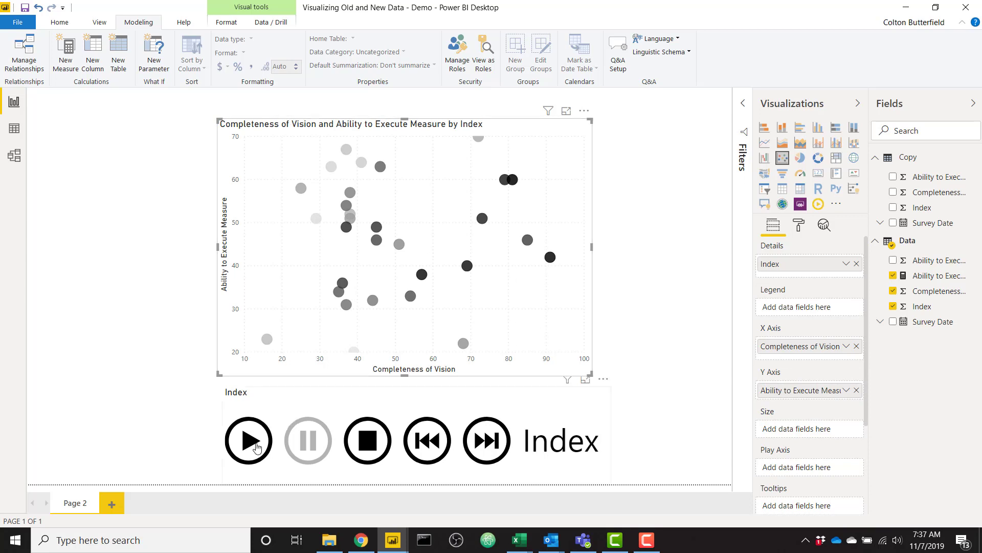
Step: Play, stop and replay the index animation to see points appear cumulatively
left_click(257, 447)
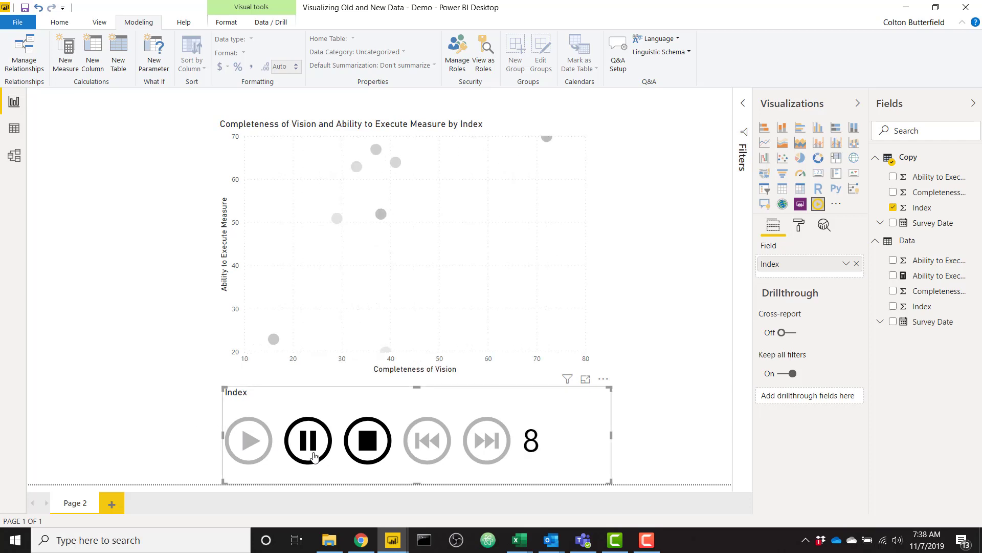
left_click(379, 455)
left_click(256, 443)
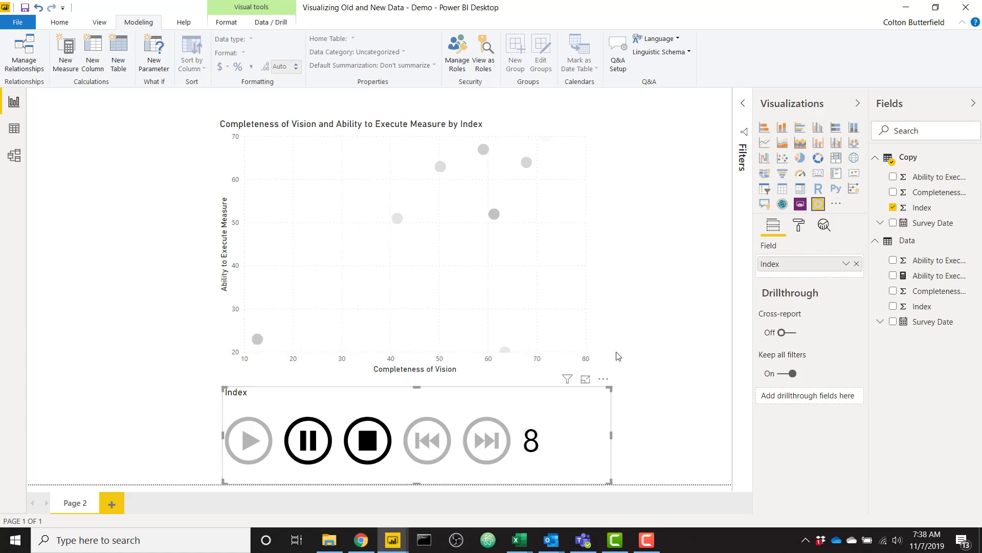
Step: Stop the animation and fix the scatter chart's X axis range from 0 to 100
left_click(368, 455)
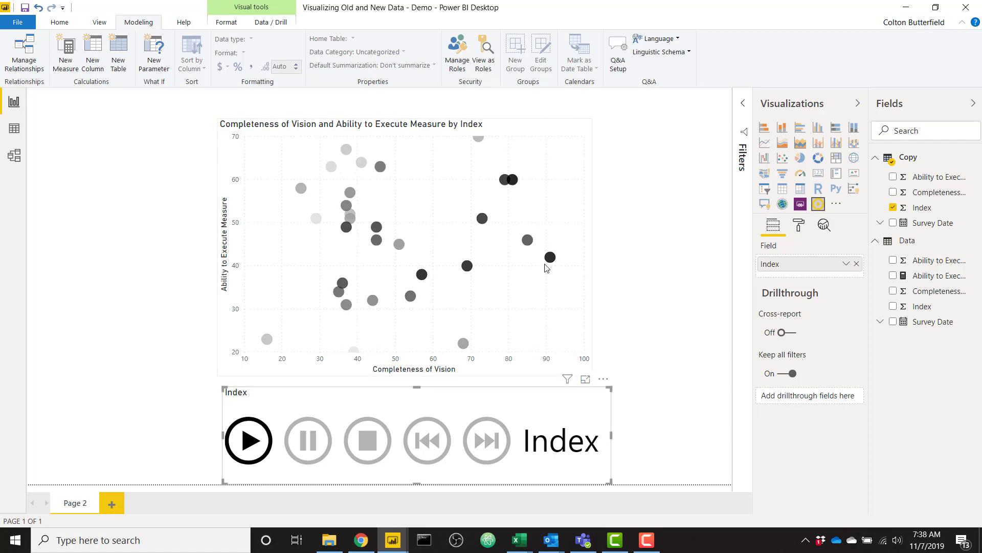
left_click(526, 294)
left_click(798, 226)
left_click(803, 300)
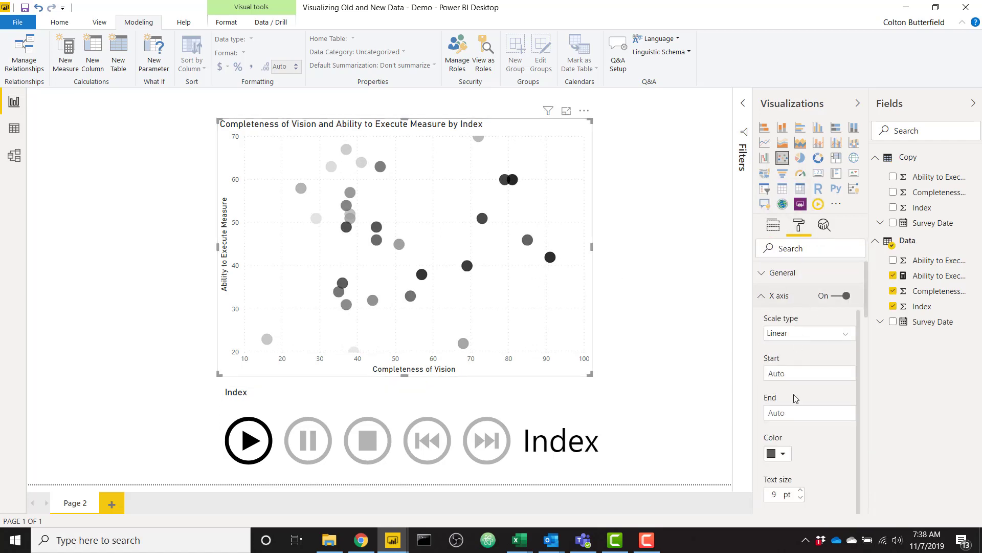
left_click(804, 373)
type("0")
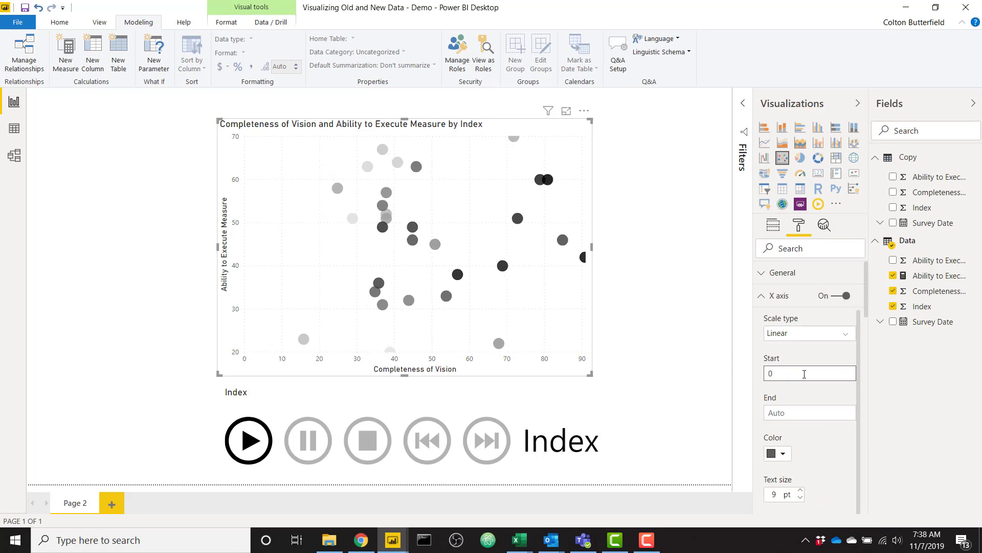
left_click(801, 413)
type("100")
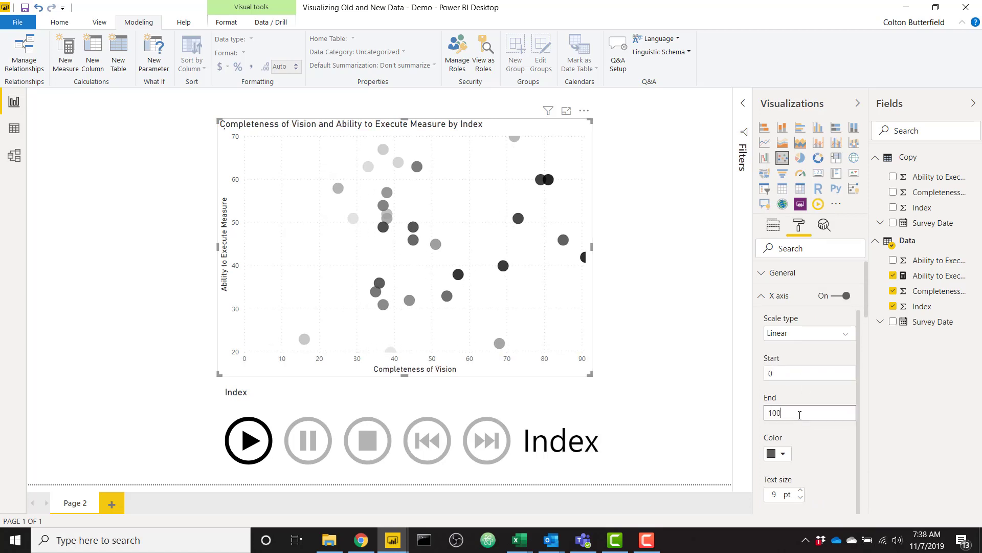
left_click(777, 301)
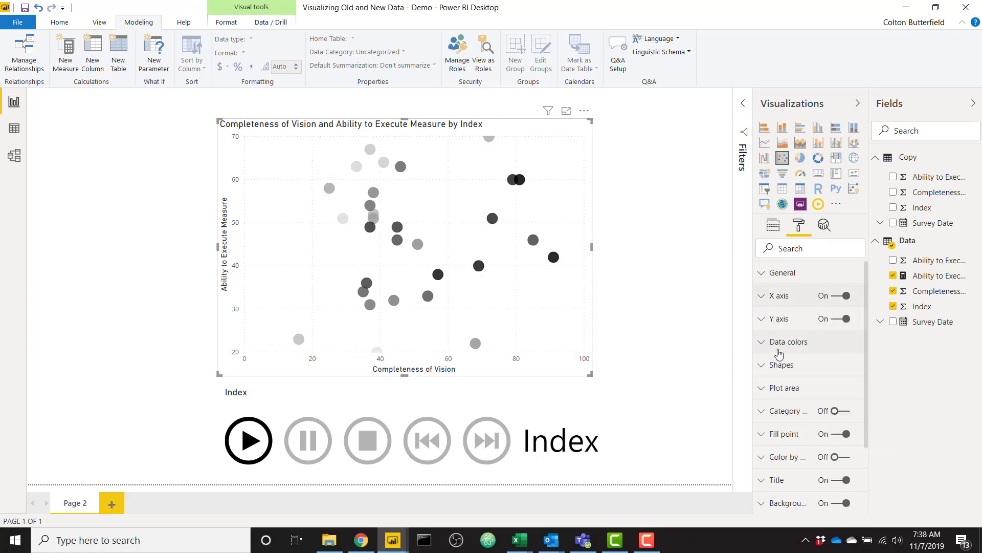
Step: Set the Y axis to start at 0 and end at 100
left_click(782, 322)
left_click(789, 435)
type("0")
left_click(789, 471)
type("1")
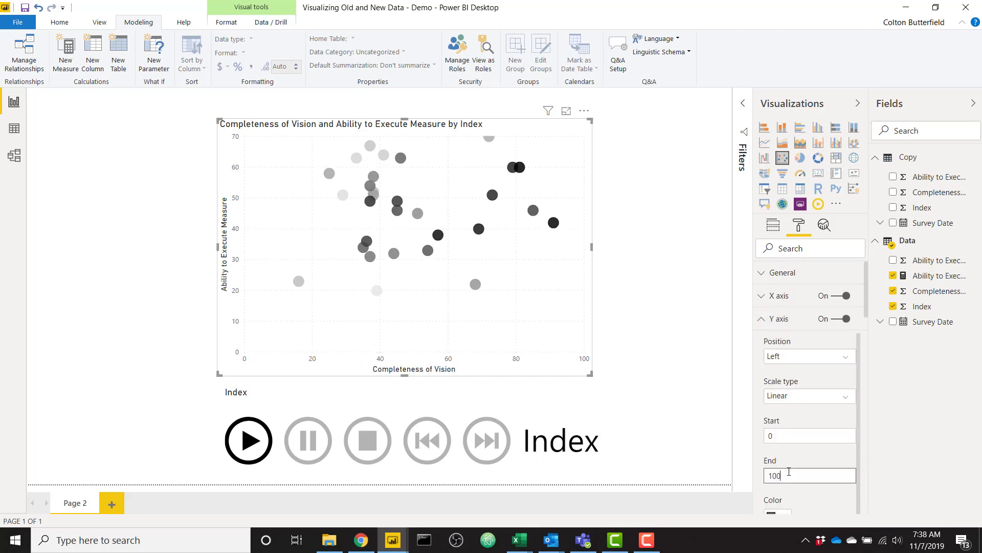
type("00")
left_click(248, 441)
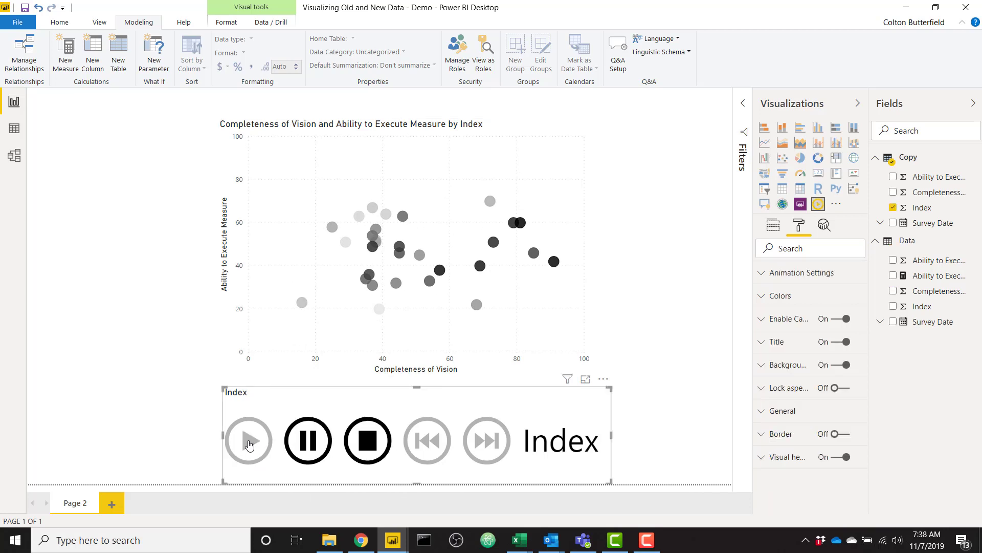
left_click(249, 441)
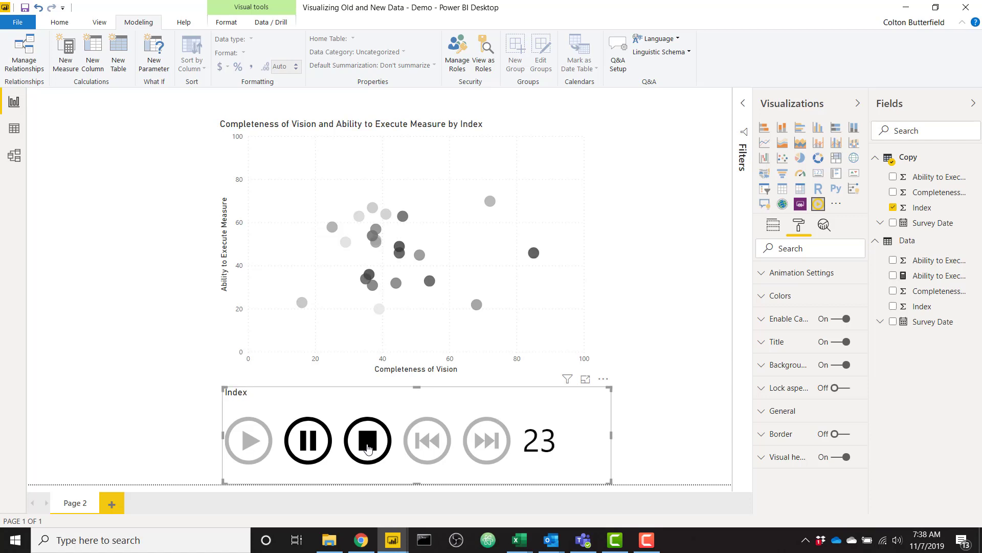
left_click(367, 445)
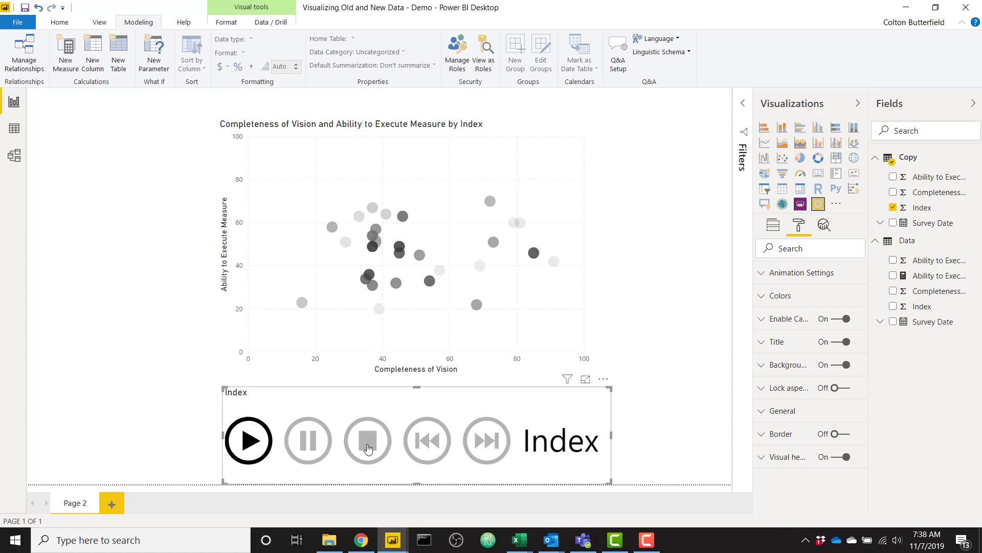
left_click(555, 157)
Step: Add a card showing Survey Date, shrunk to a small box at the chart's top-right
left_click(678, 203)
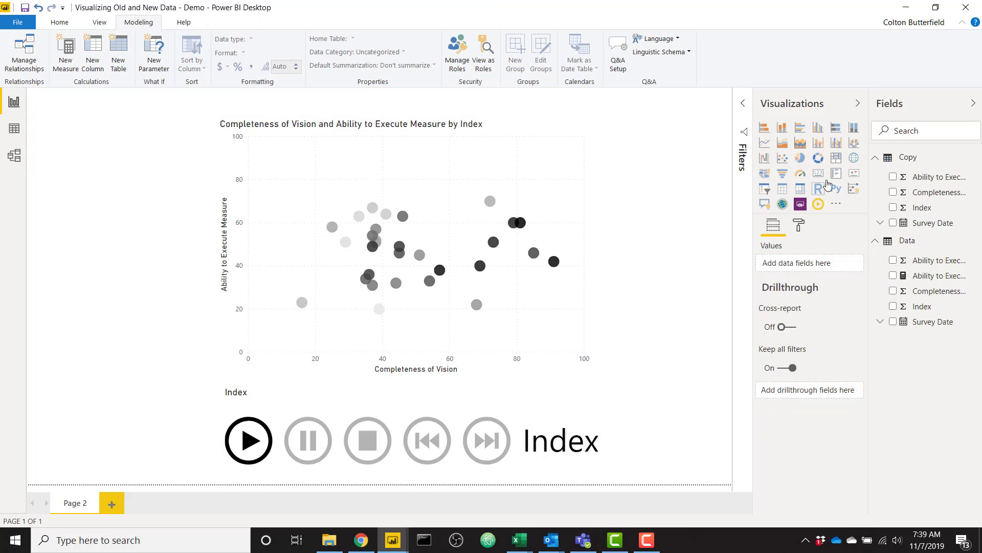
left_click(819, 177)
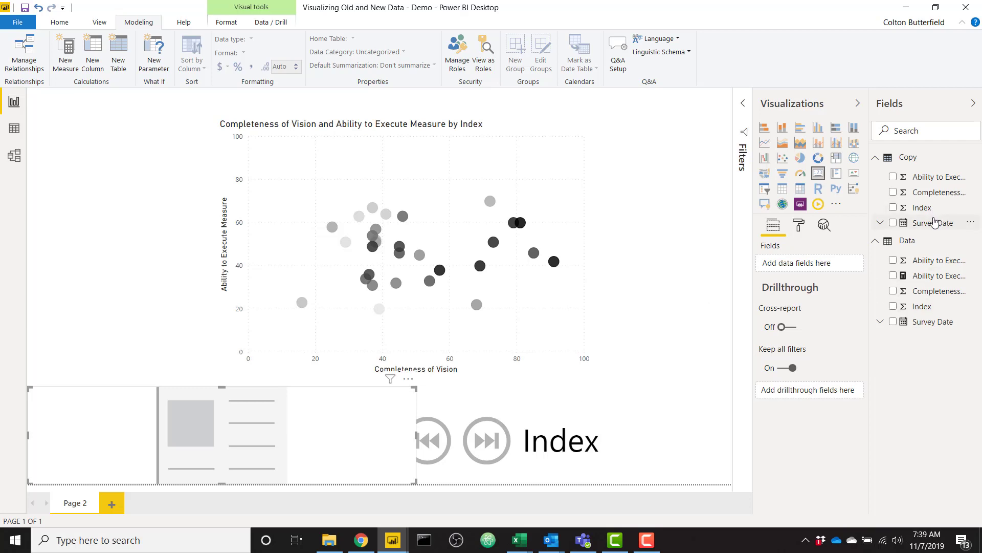
left_click_drag(934, 220, 192, 417)
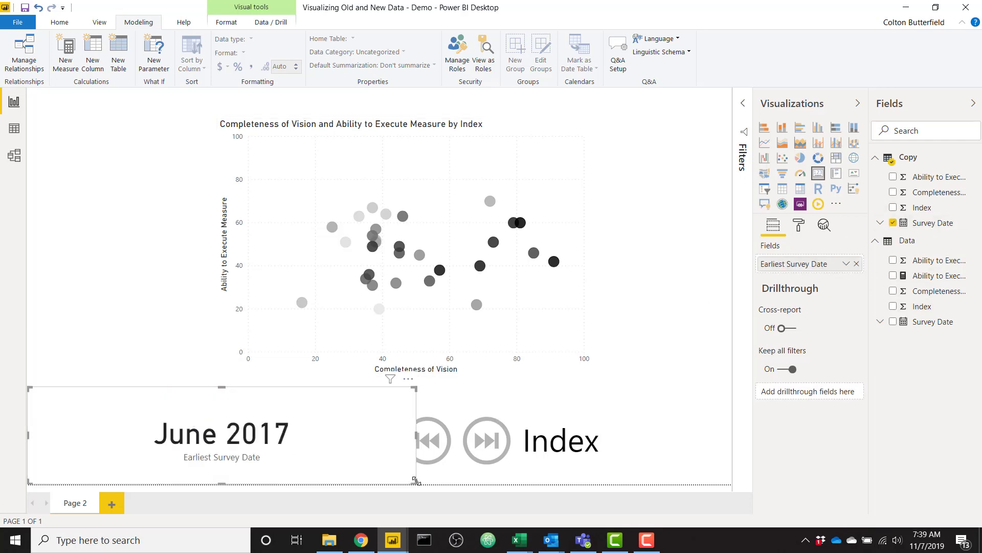
left_click_drag(416, 482, 607, 146)
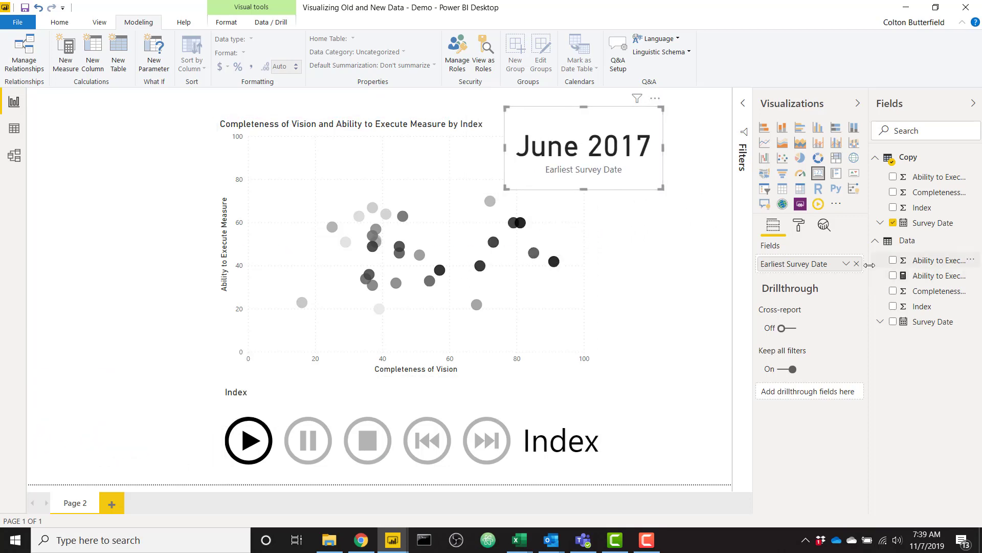
left_click(846, 263)
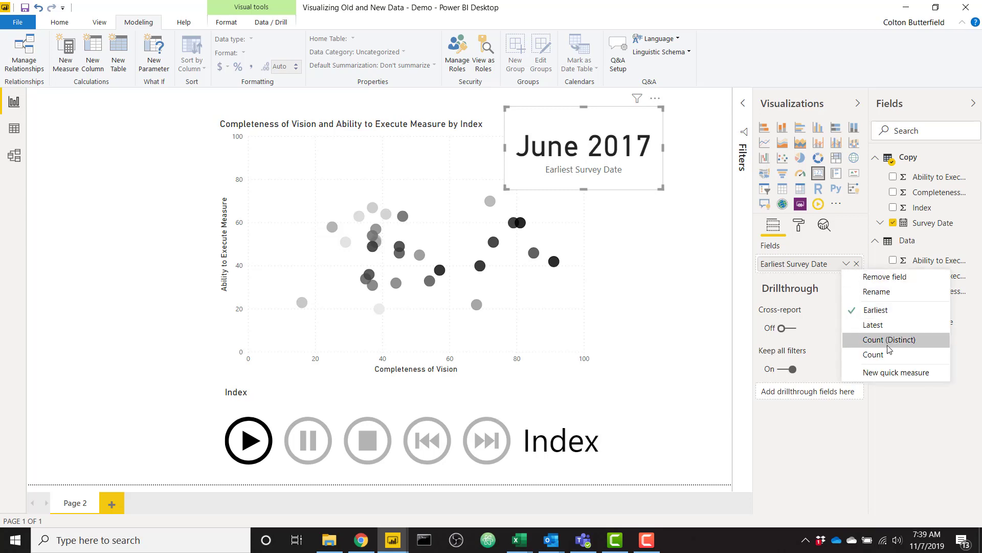
Step: Switch the card to the Latest Survey Date and test it by playing the animation
left_click(875, 324)
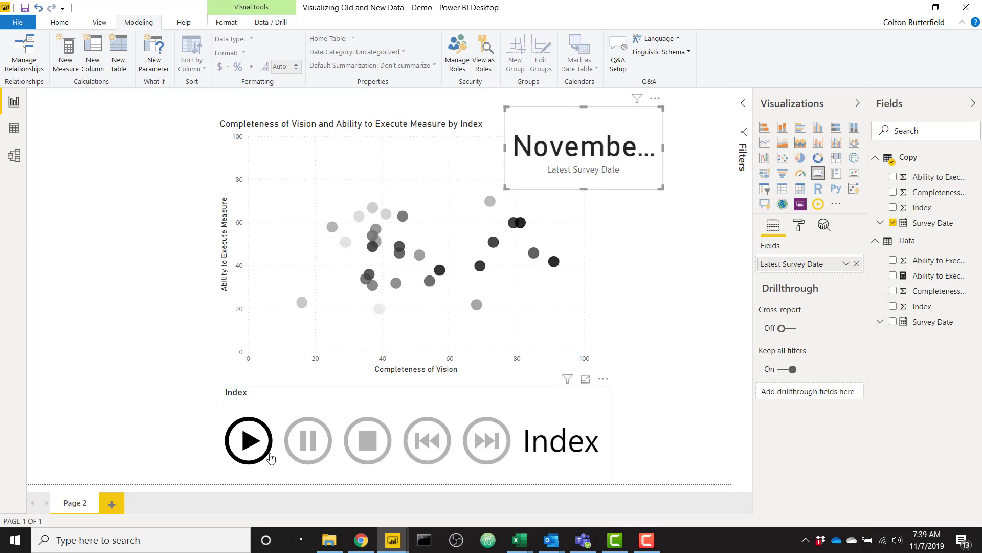
left_click(251, 440)
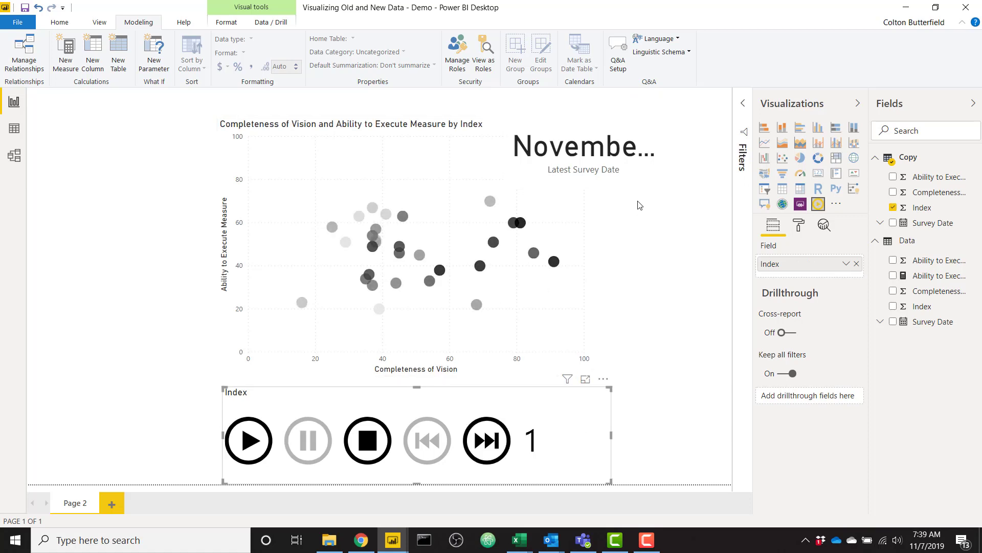
left_click(260, 463)
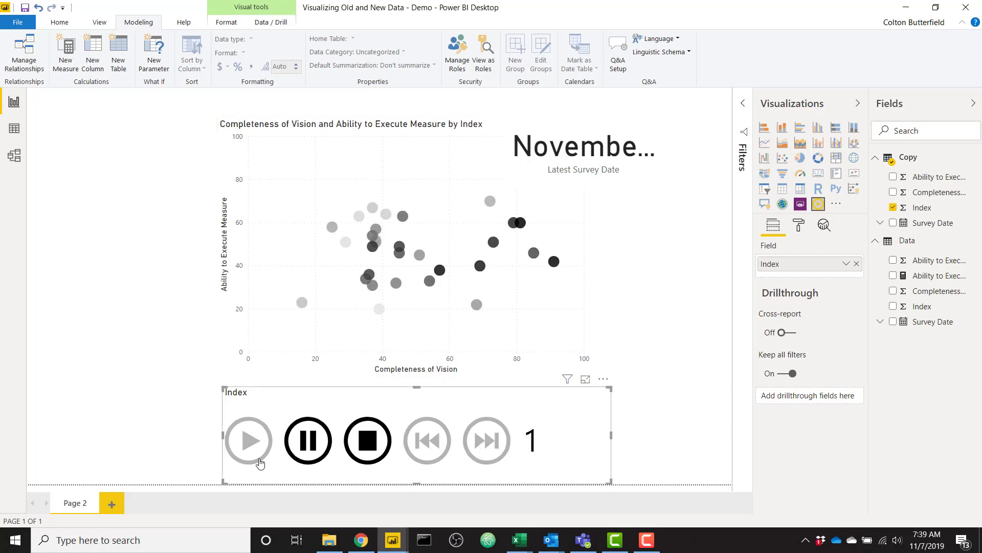
left_click(381, 446)
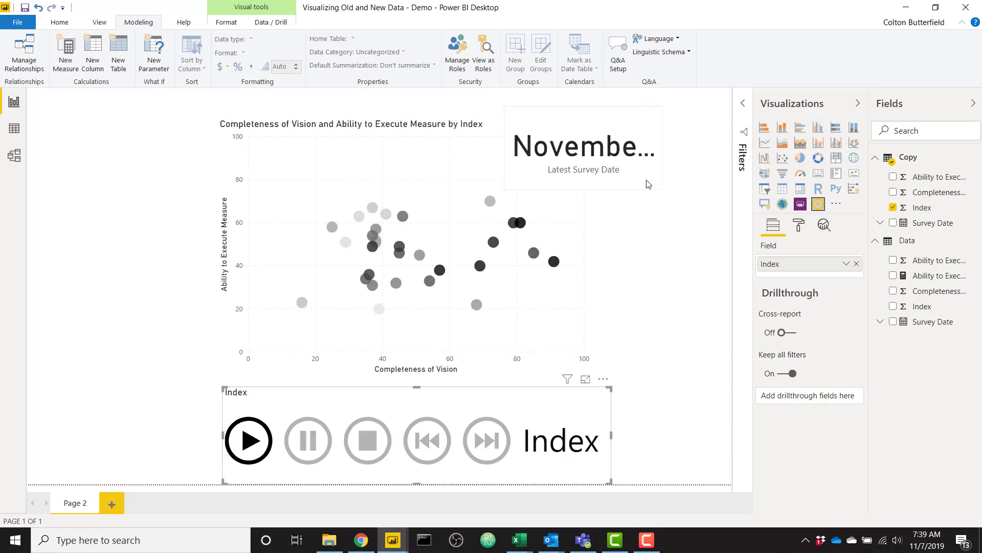
Step: Turn off the date card's category label and set its data label text size to 27
left_click(650, 153)
left_click(796, 226)
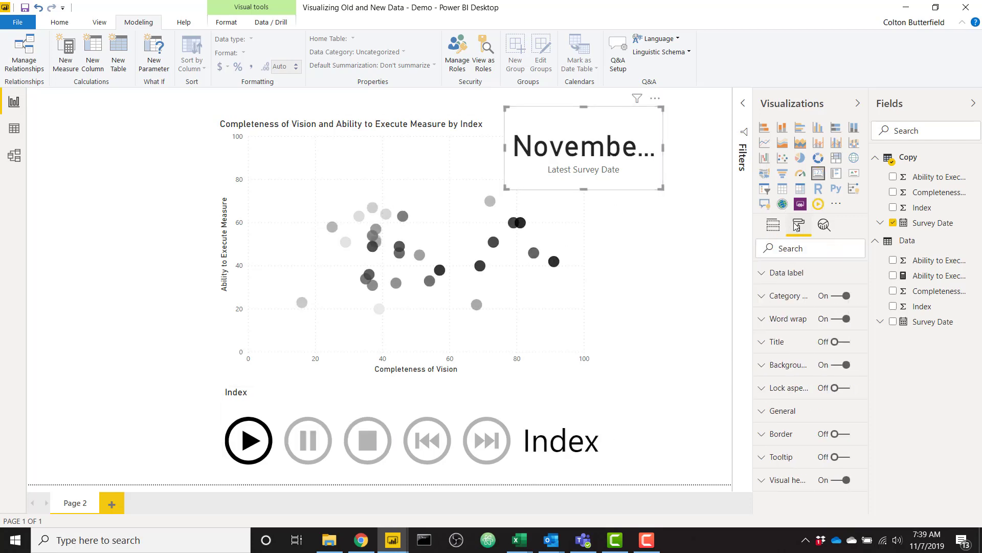
left_click(835, 295)
left_click(820, 276)
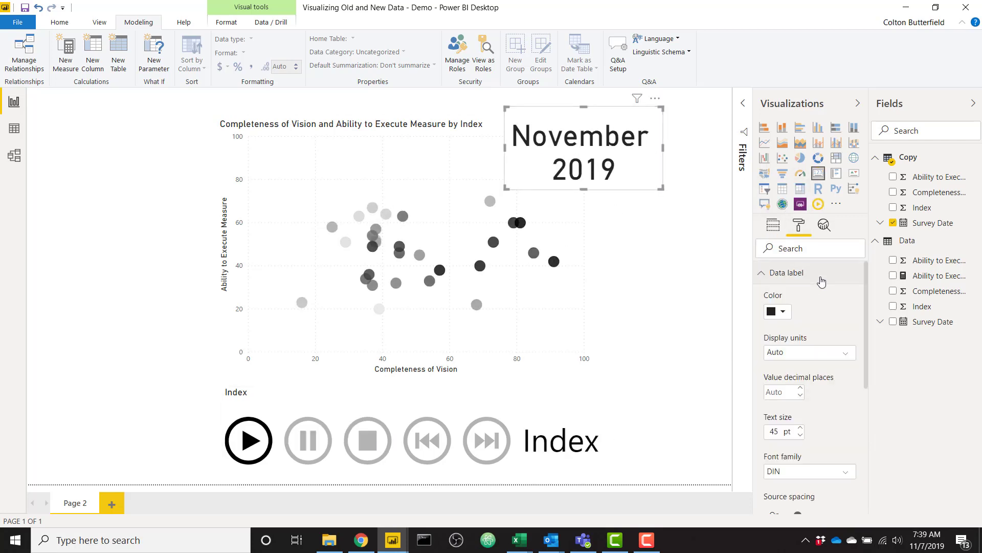
left_click_drag(781, 434, 767, 433)
type("27")
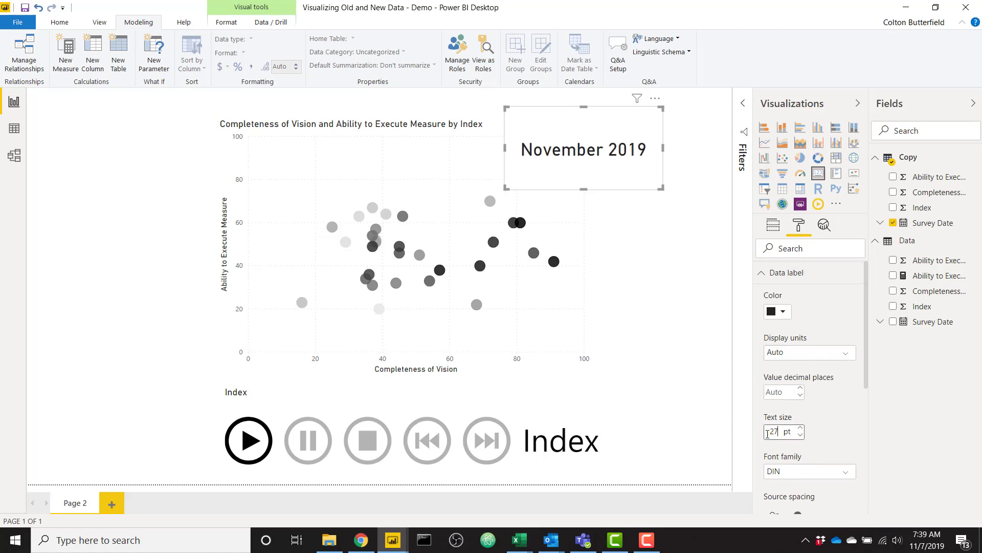
left_click(682, 348)
left_click(561, 222)
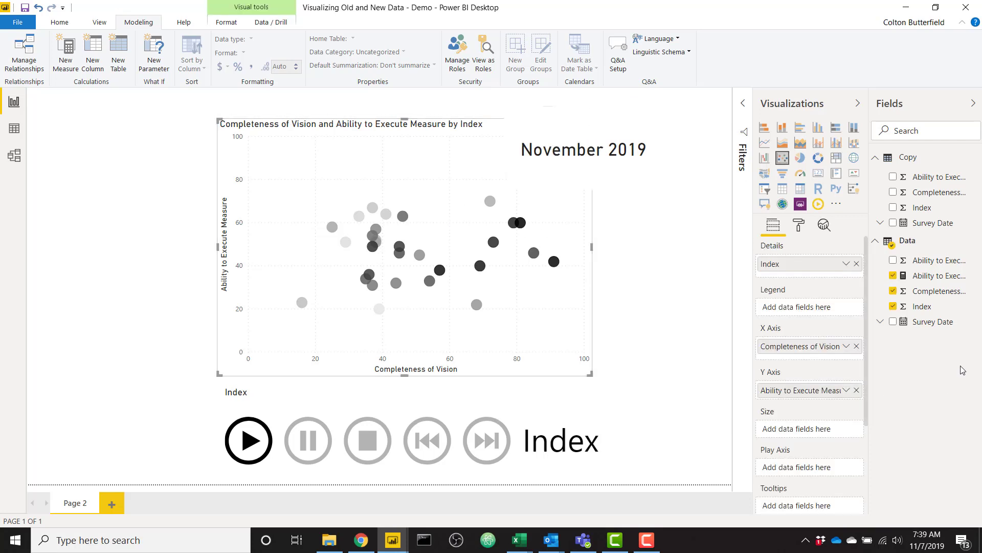
Step: Create a placeholder measure 'Color = 1' in the Data table
right_click(929, 245)
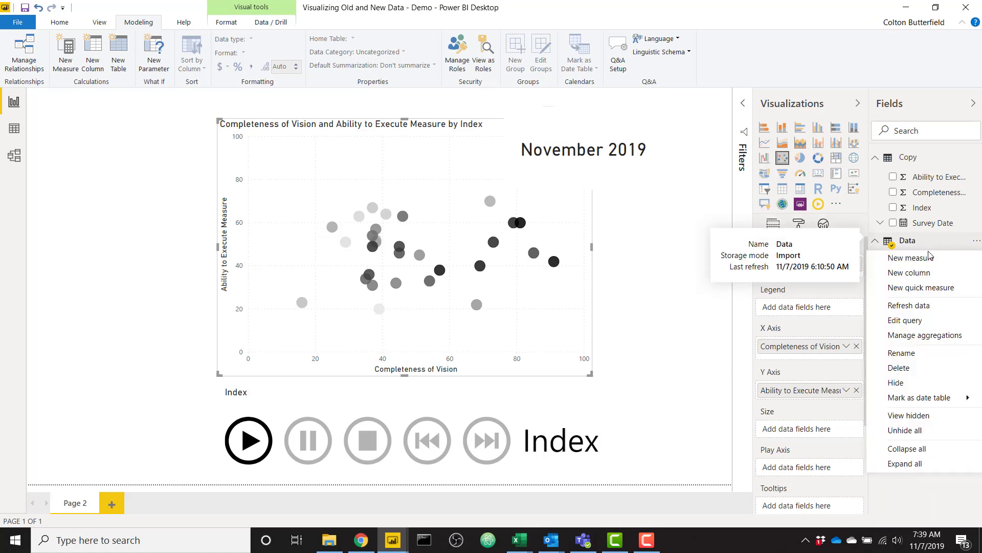
left_click(905, 317)
type("Color =")
key("shift+Return")
type("1")
key("Return")
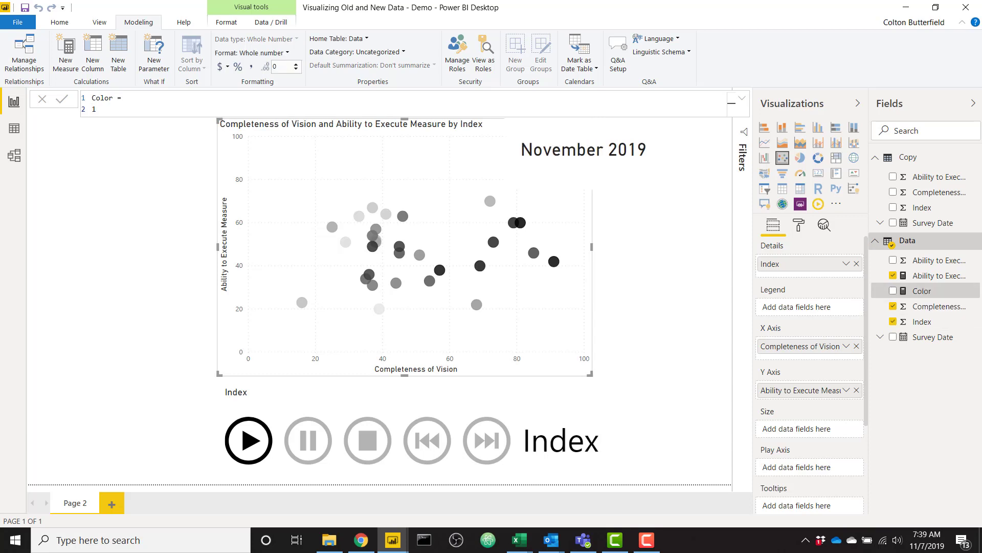
Step: Reuse the Ability to Execute Measure formula in Color, deleting its RETURN and IF lines
left_click(932, 278)
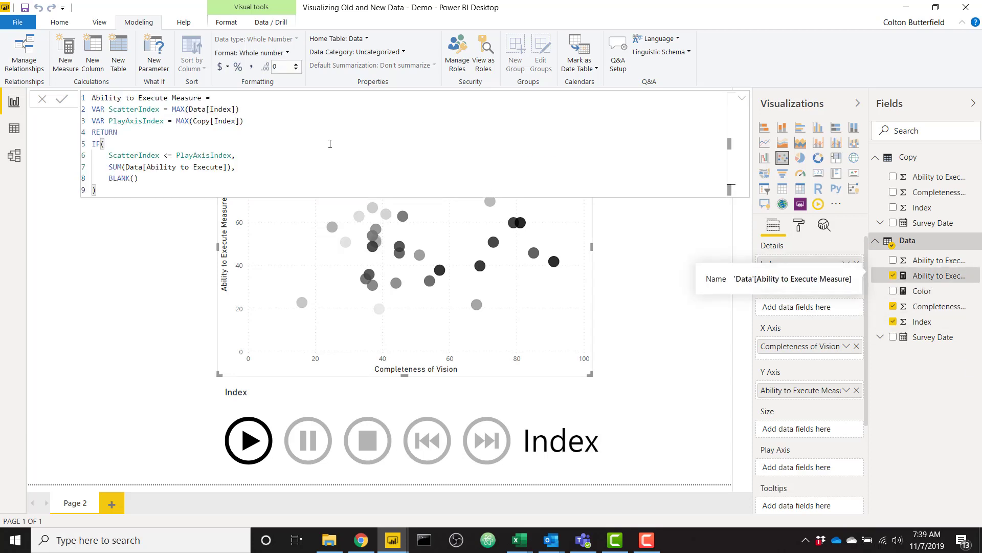
left_click_drag(108, 189, 90, 113)
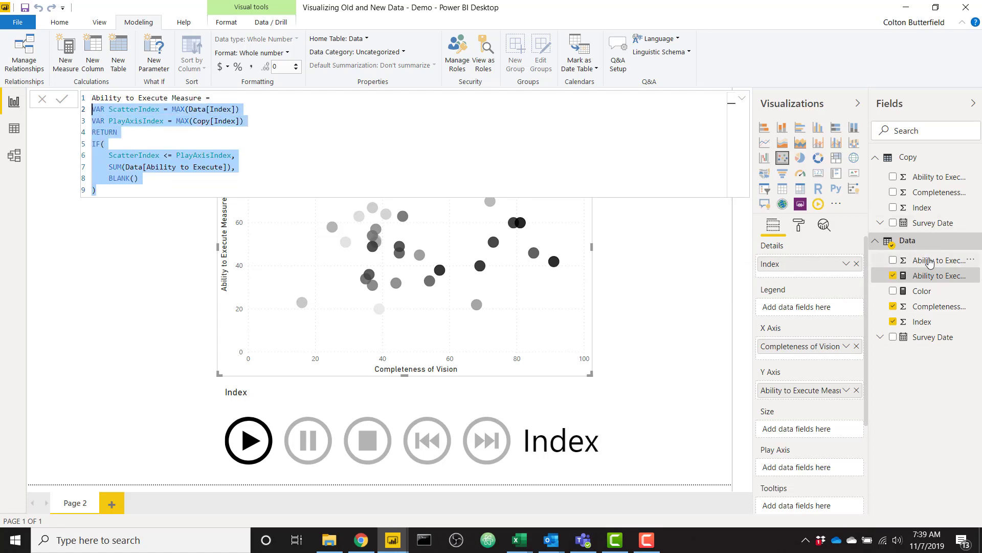
left_click(929, 300)
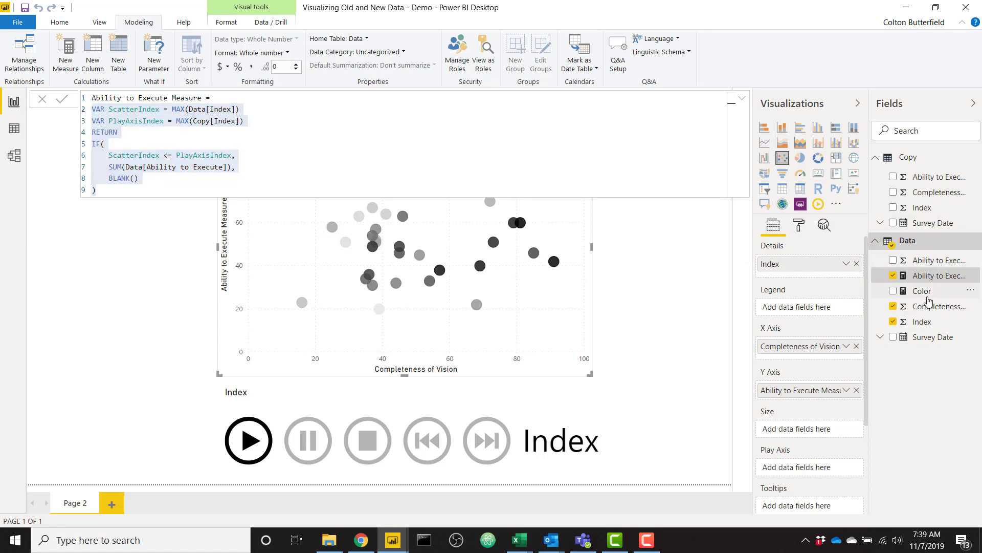
left_click(151, 112)
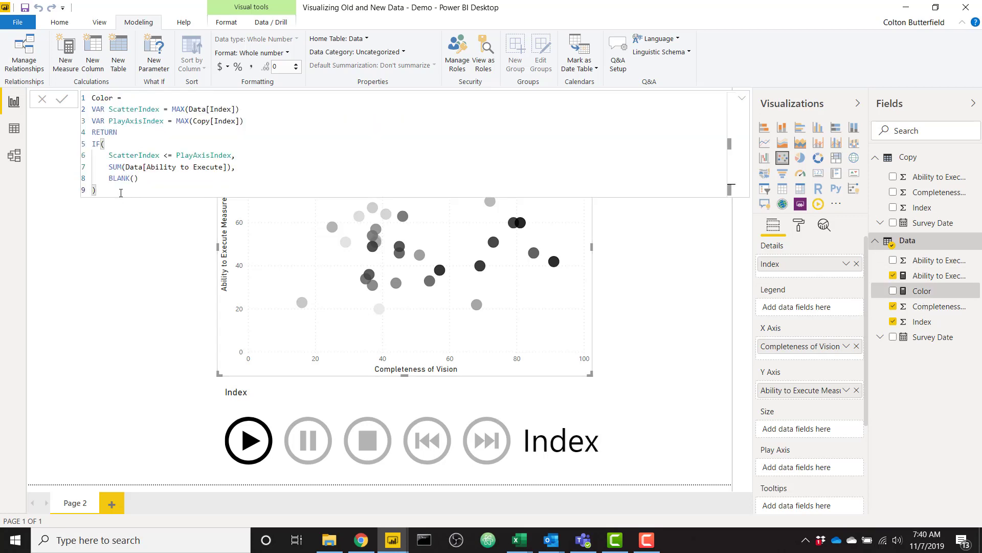
left_click_drag(121, 193, 88, 132)
key("BackSpace")
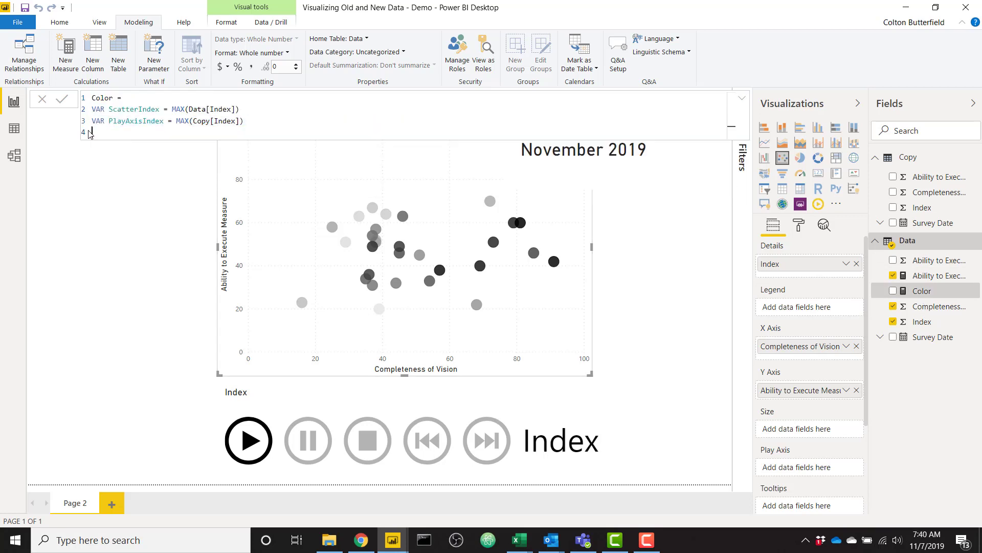
Step: Add VAR Transparency = DIVIDE(ScatterIndex, PlayAxisIndex) * 100 to the Color measure
type("VAR")
type("DI")
key("BackSpace")
key("BackSpace")
type("Transparency = DIVIDE(")
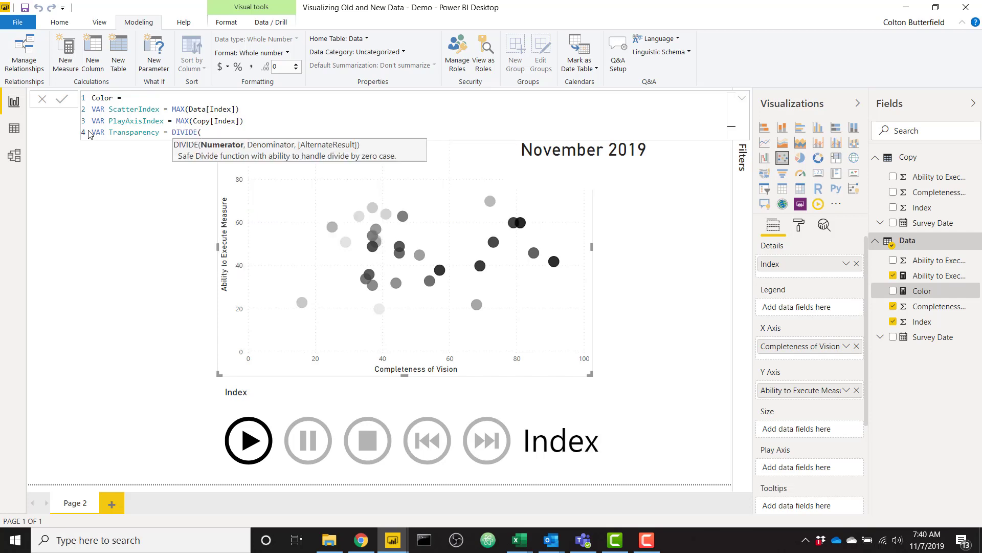
type("sc")
key("Tab")
type(",pl")
key("Tab")
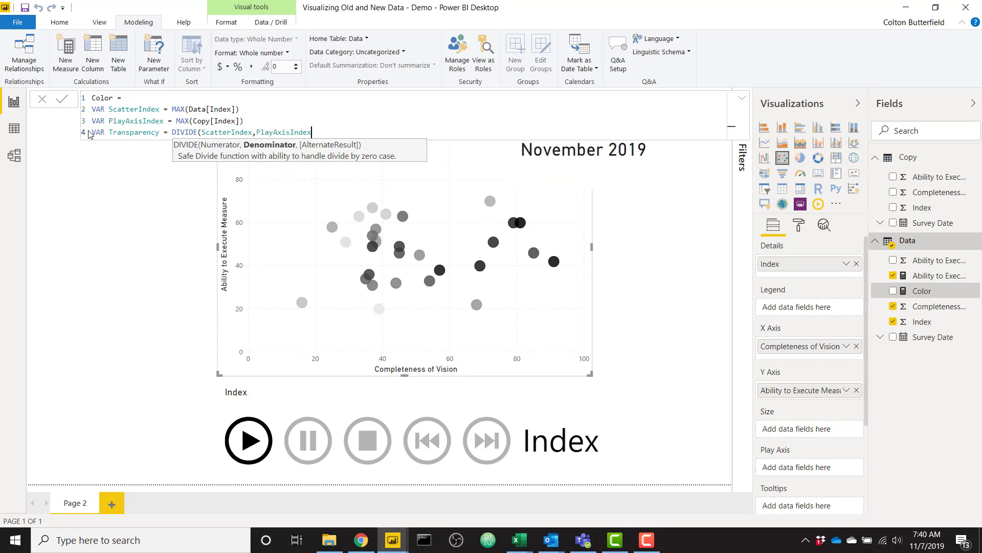
type(")")
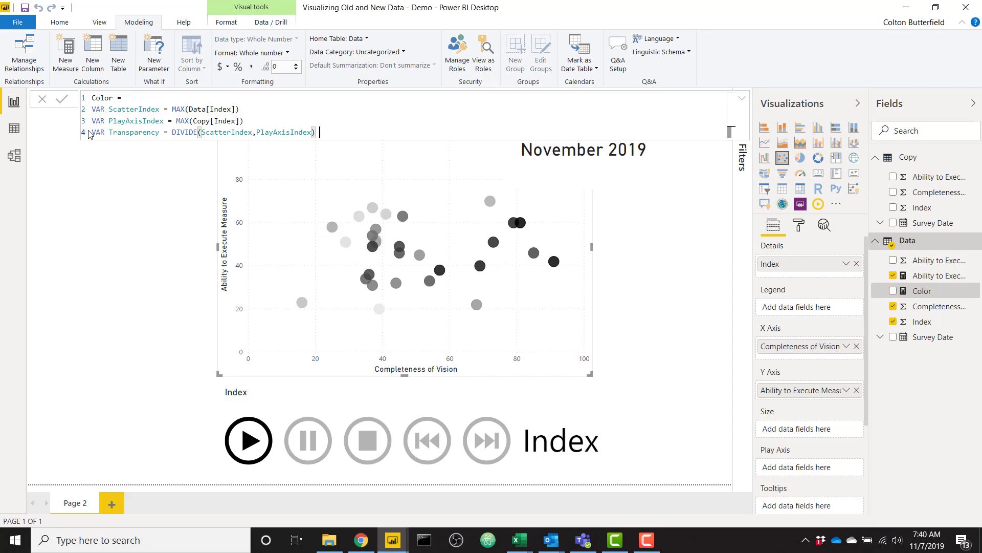
type(" * 100")
Step: Return "#0000FF" & FORMAT(Transparency,"##") and commit the Color measure
key("shift+Return")
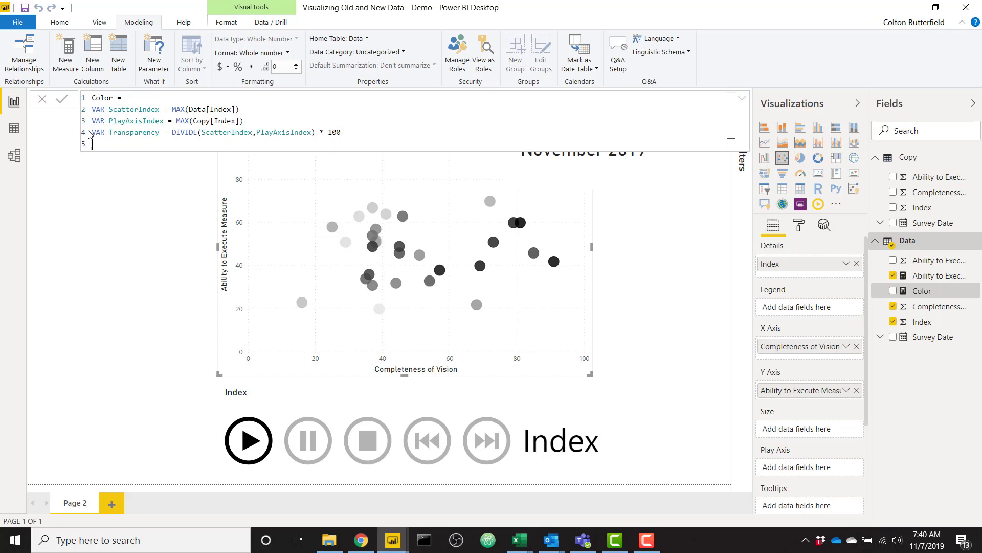
type("RETURN")
key("shift+Return")
type("\"#")
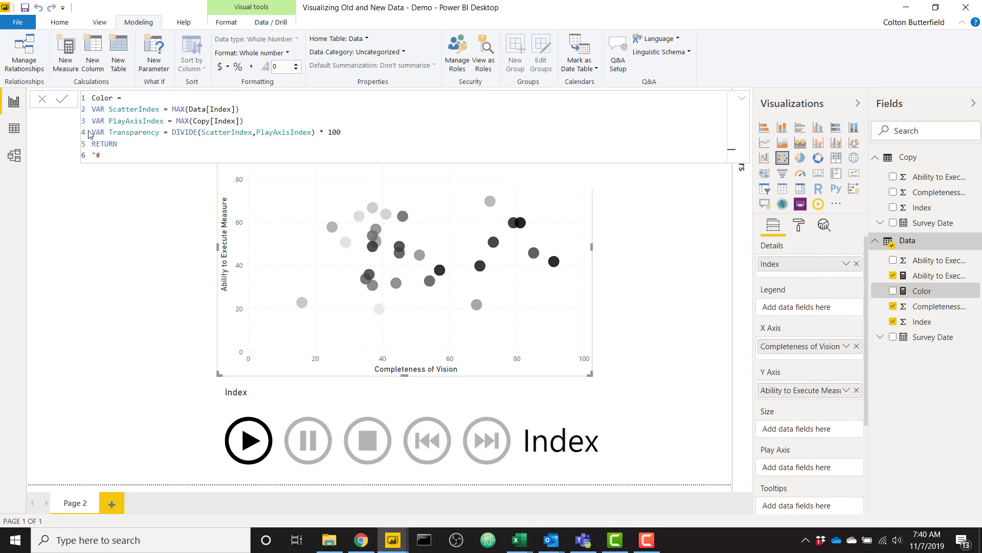
type("0000FF\" & FORMAT(")
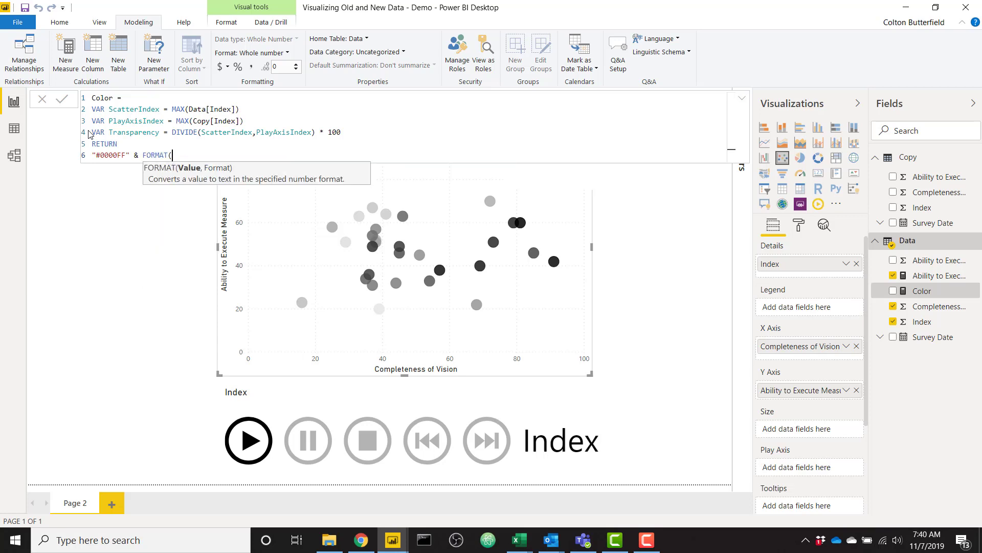
type("Transparency,\"$$")
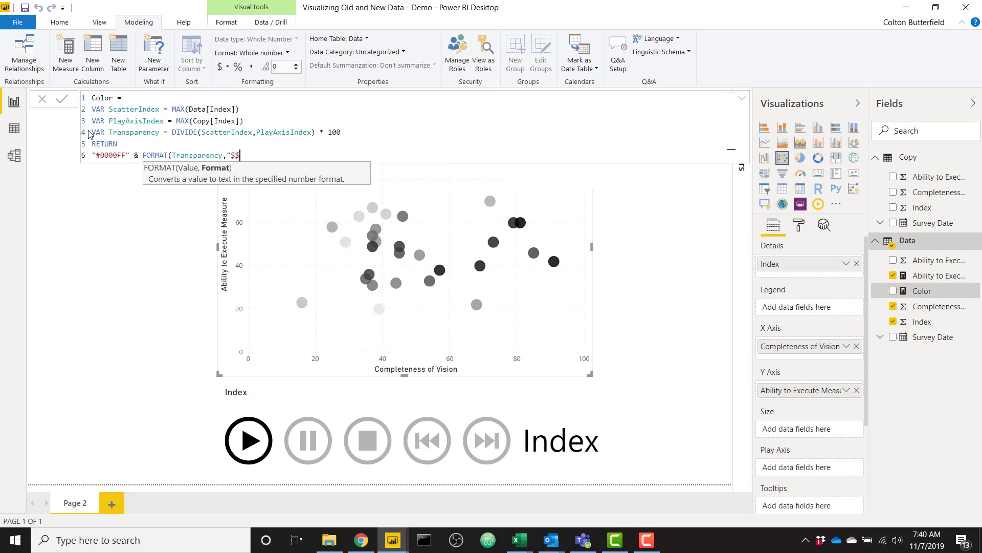
key("BackSpace")
key("BackSpace")
type("##\")")
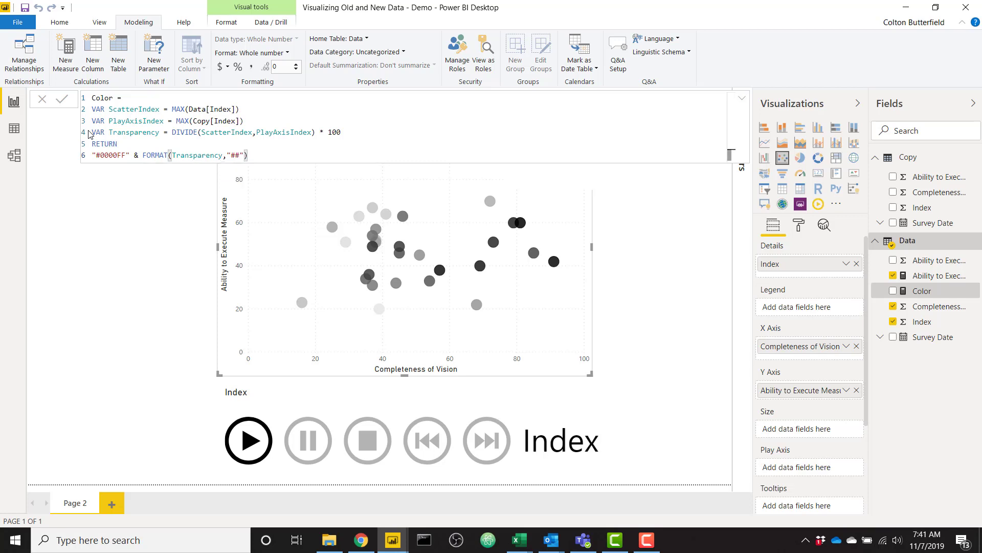
key("Return")
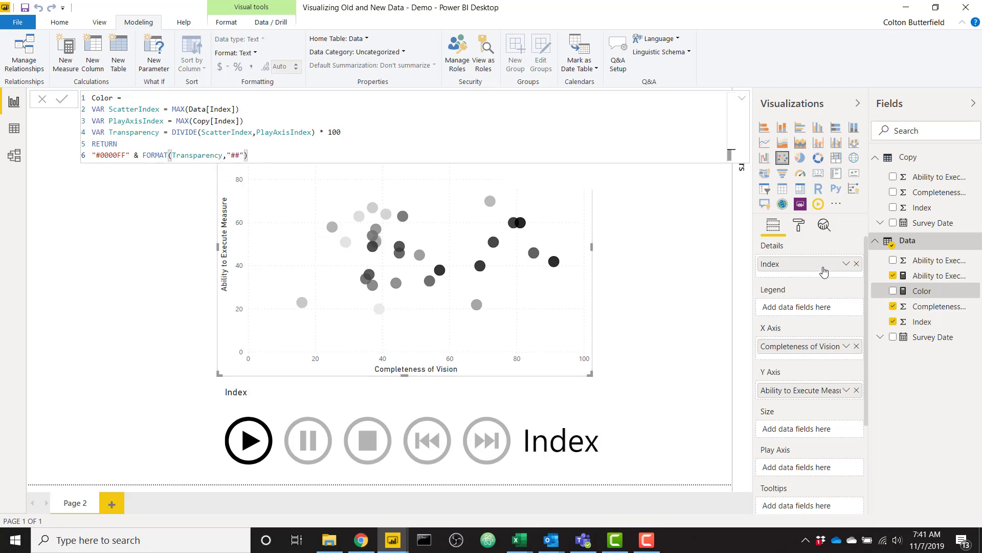
Step: Apply conditional formatting to the default data colour by field value, using the Data table's Color measure
left_click(799, 225)
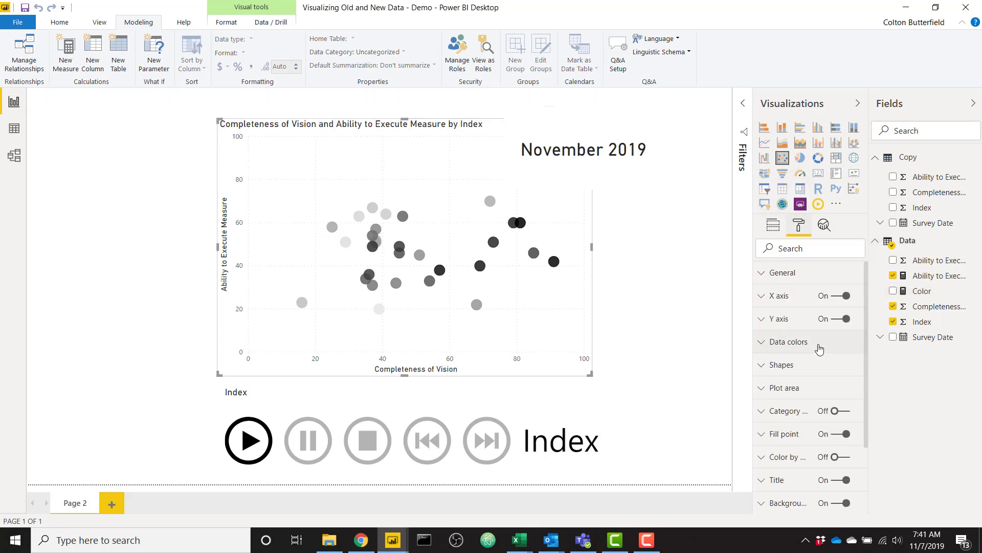
left_click(819, 343)
left_click(856, 367)
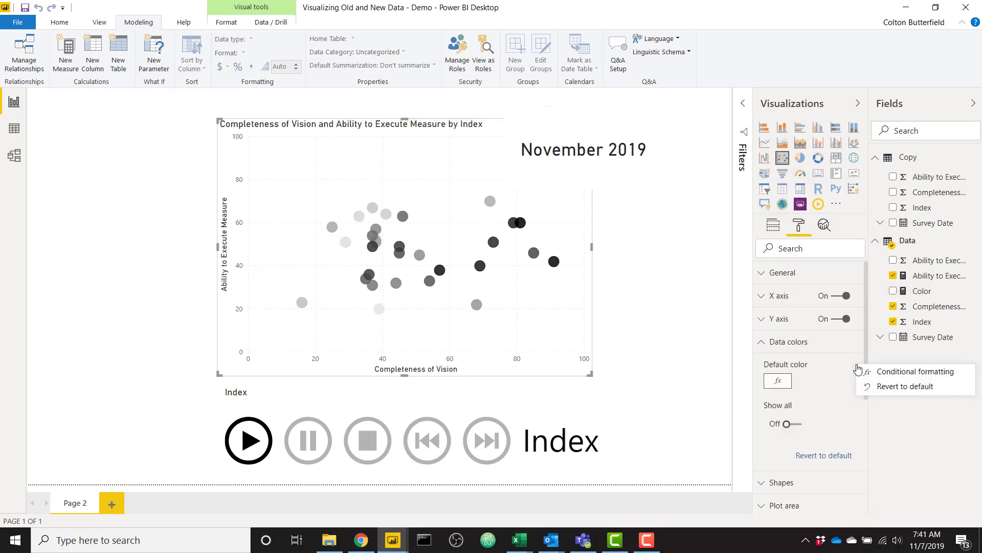
left_click(839, 373)
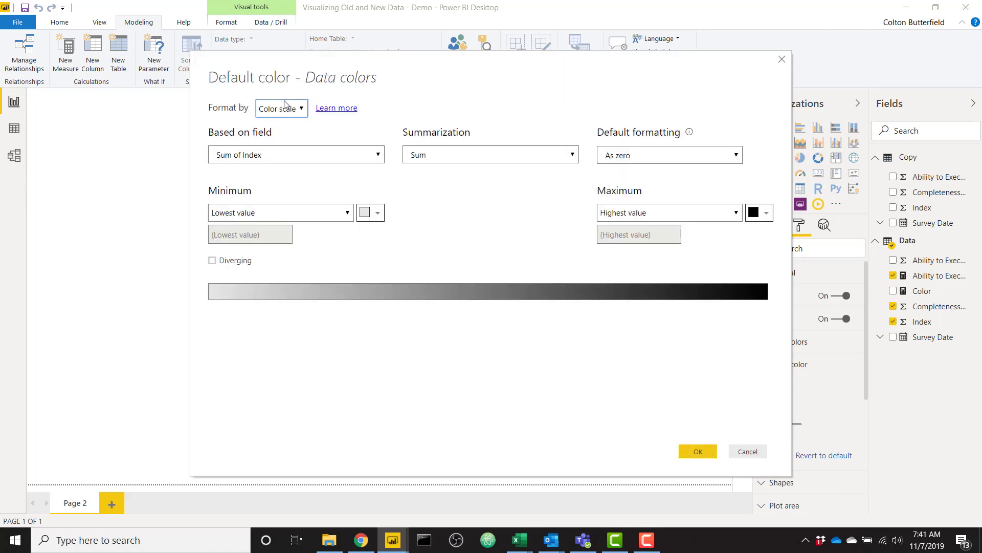
left_click(282, 108)
left_click(279, 145)
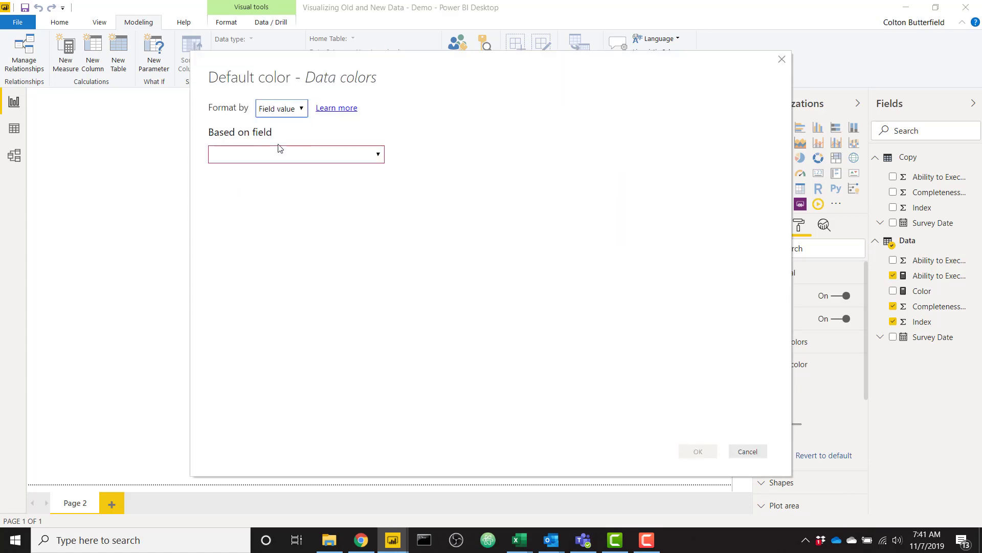
left_click(282, 156)
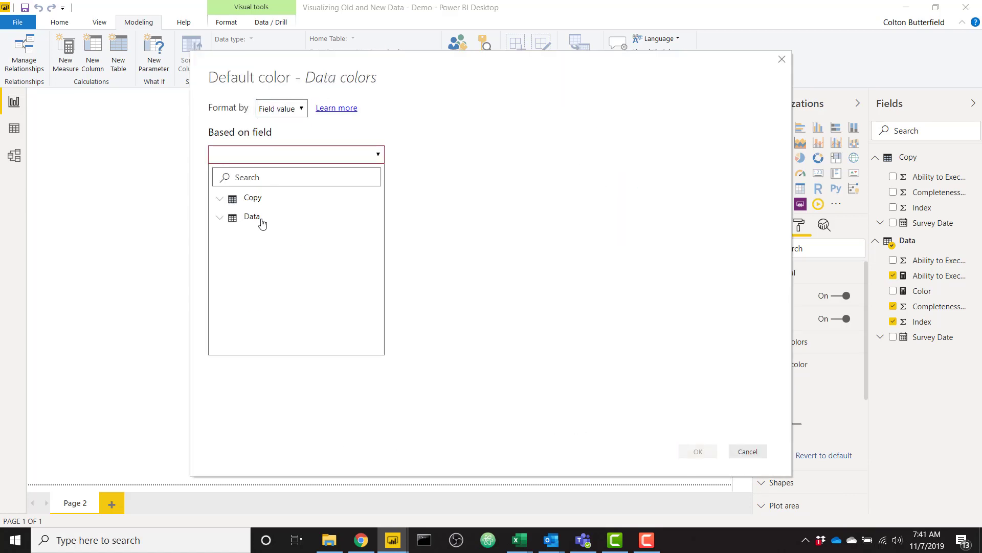
left_click(261, 221)
left_click(242, 265)
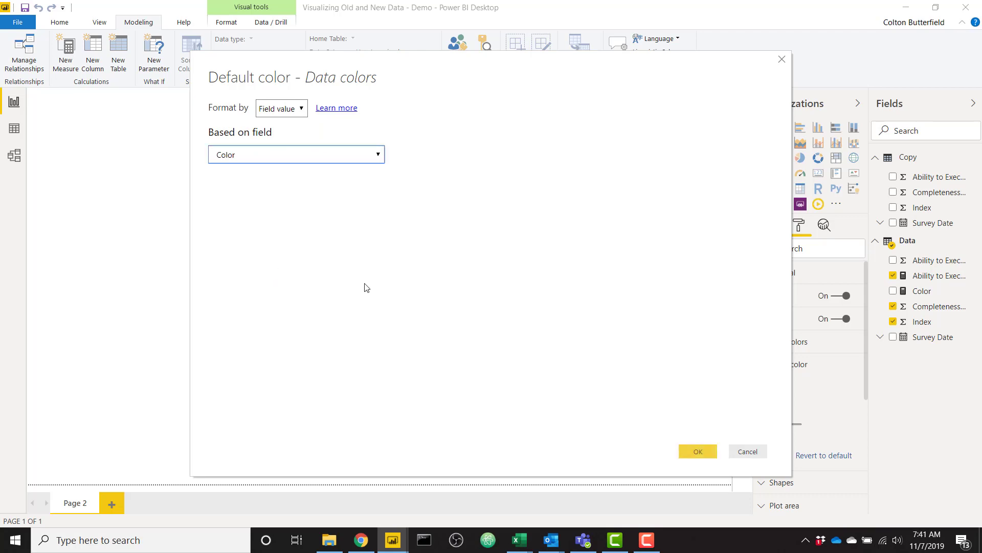
left_click(697, 451)
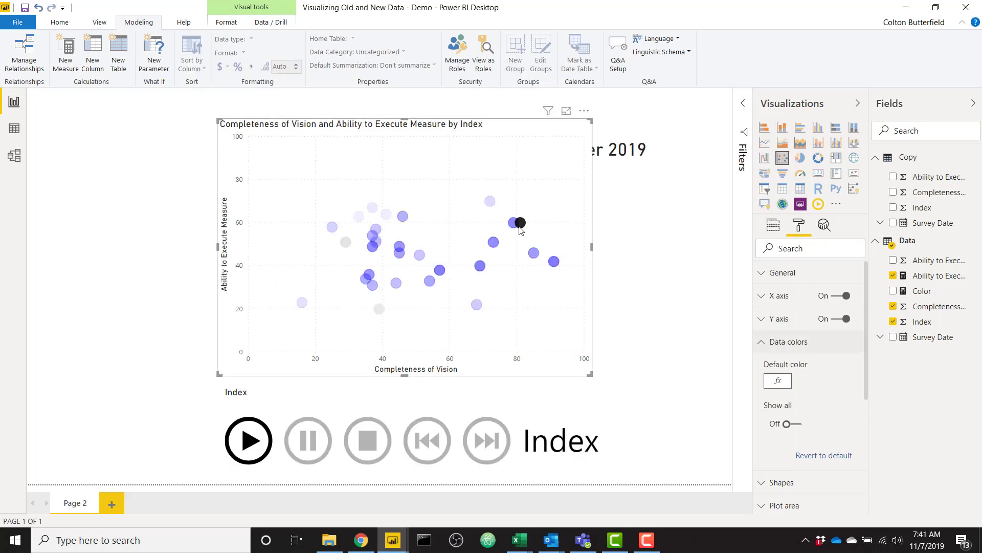
mouse_move(522, 226)
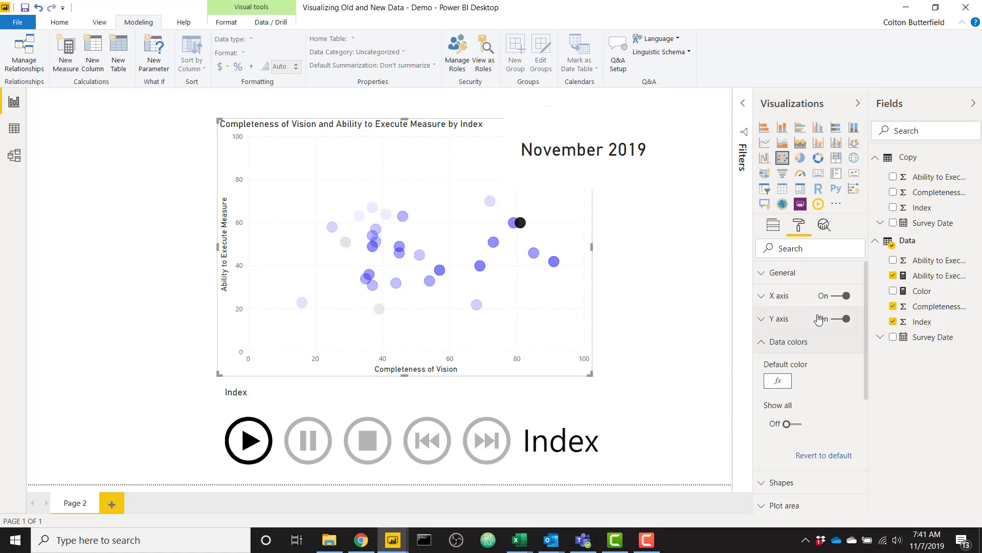
Step: In the Color measure, start an IF after RETURN testing ScatterIndex = PlayAxisIndex
left_click(934, 295)
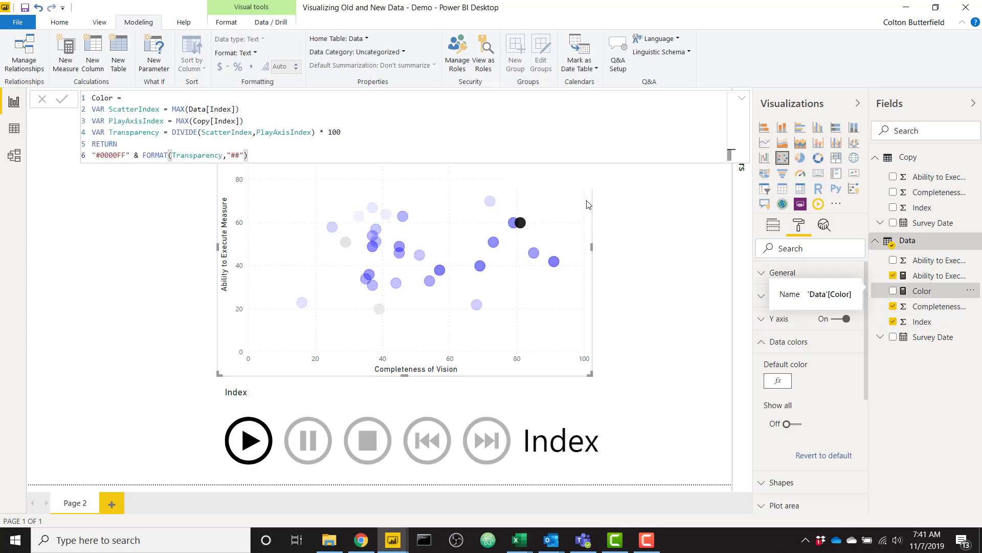
left_click(173, 148)
key("Return")
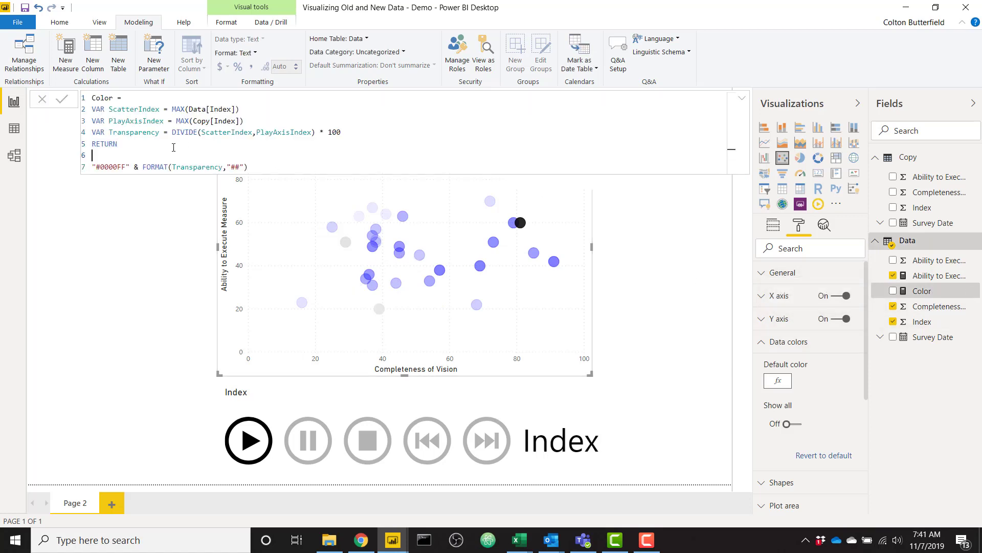
type("IF(")
key("Return")
key("Tab")
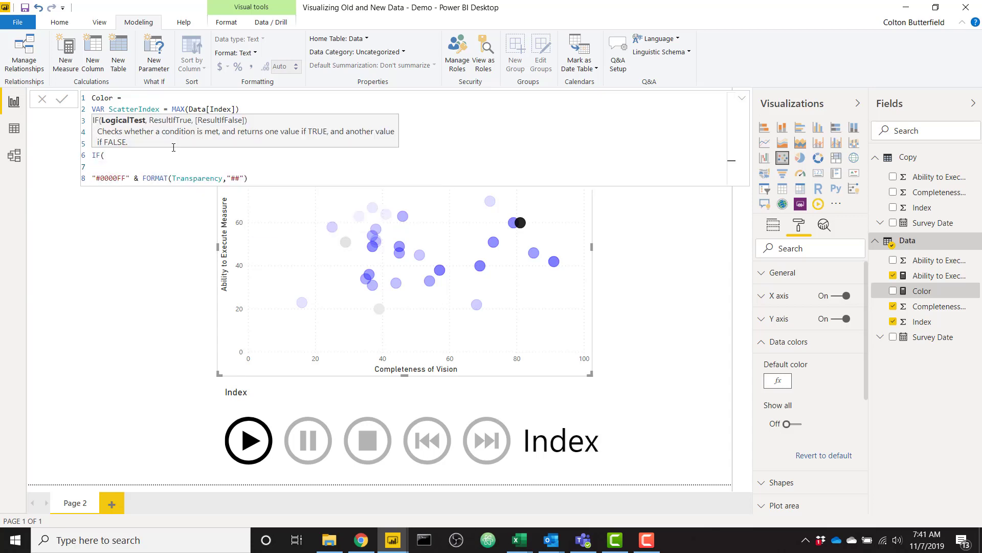
type("sca")
key("Tab")
type("= pla")
key("Tab")
type(",")
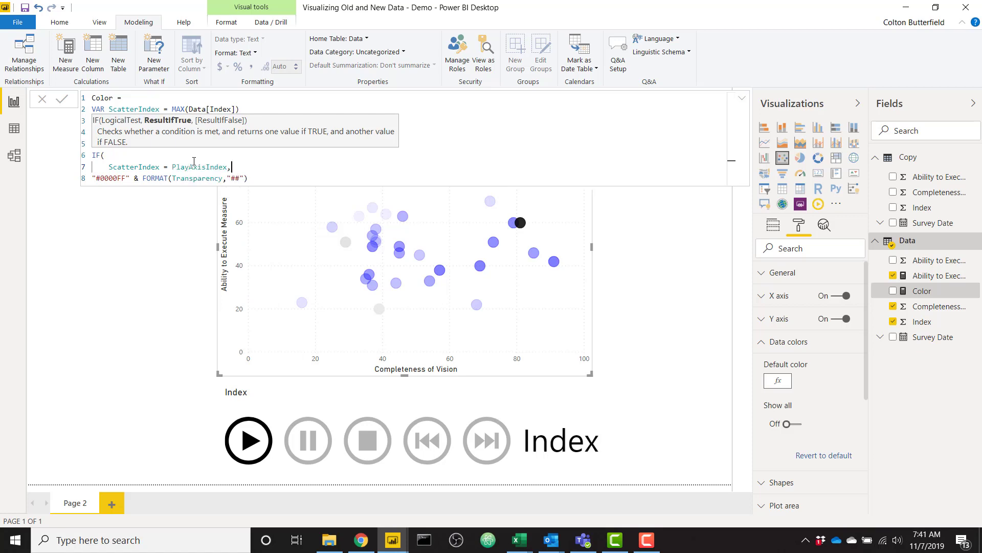
key("Return")
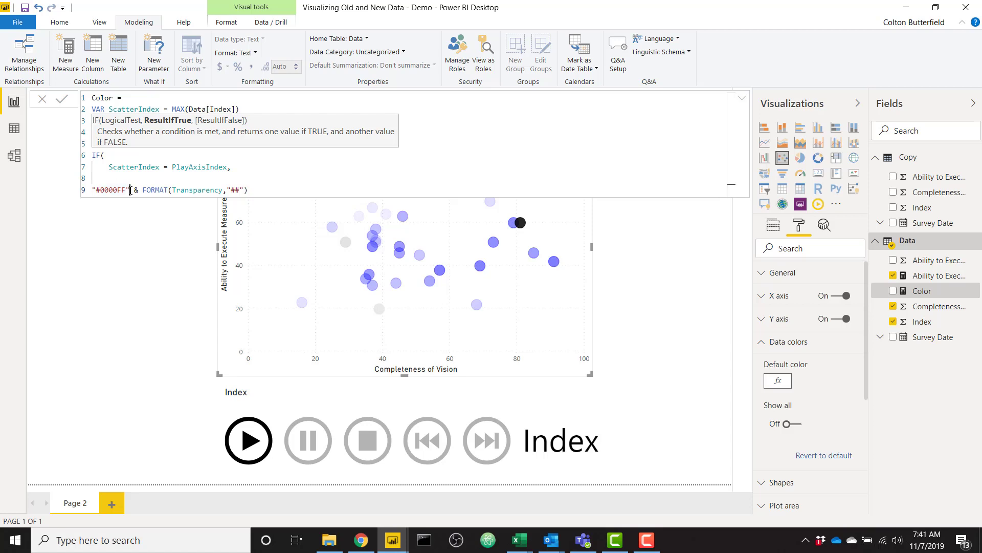
Step: Use the copied "#0000FF" string as the IF's true result
left_click_drag(130, 190, 90, 194)
key("ctrl+c")
left_click(114, 177)
key("ctrl+v")
type(",")
key("Return")
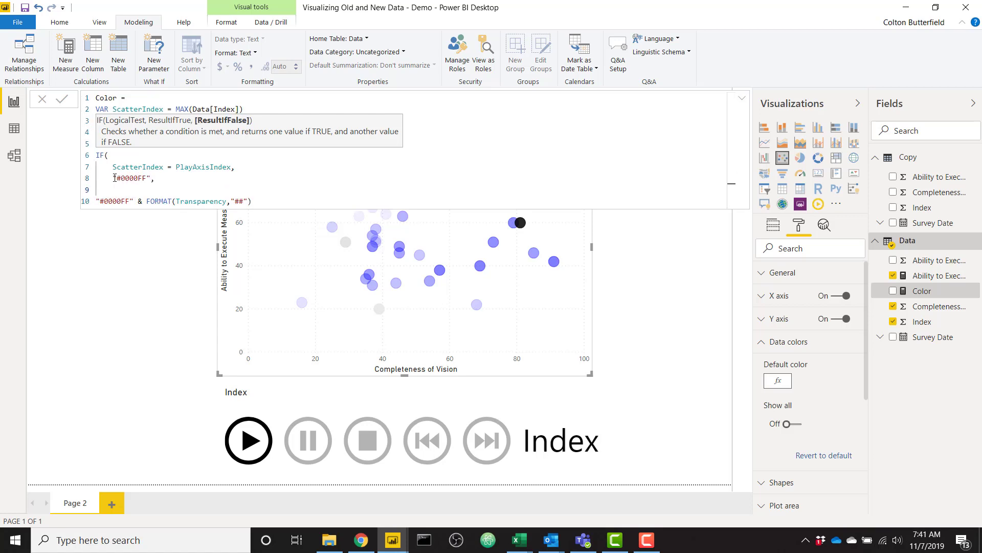
key("Delete")
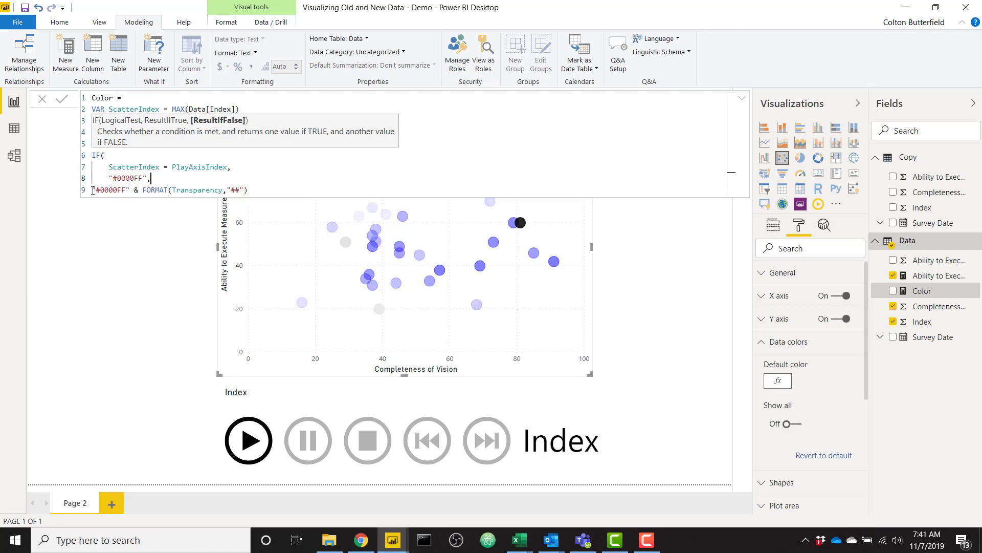
Step: Keep the faded-blue FORMAT expression as the false result, close the IF and commit
left_click(93, 190)
key("Tab")
left_click(267, 189)
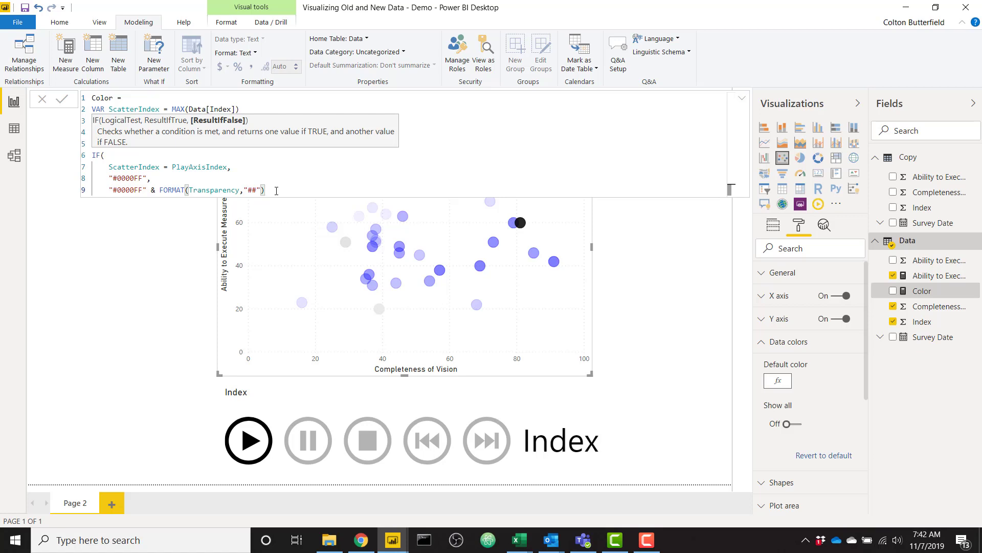
key("Return")
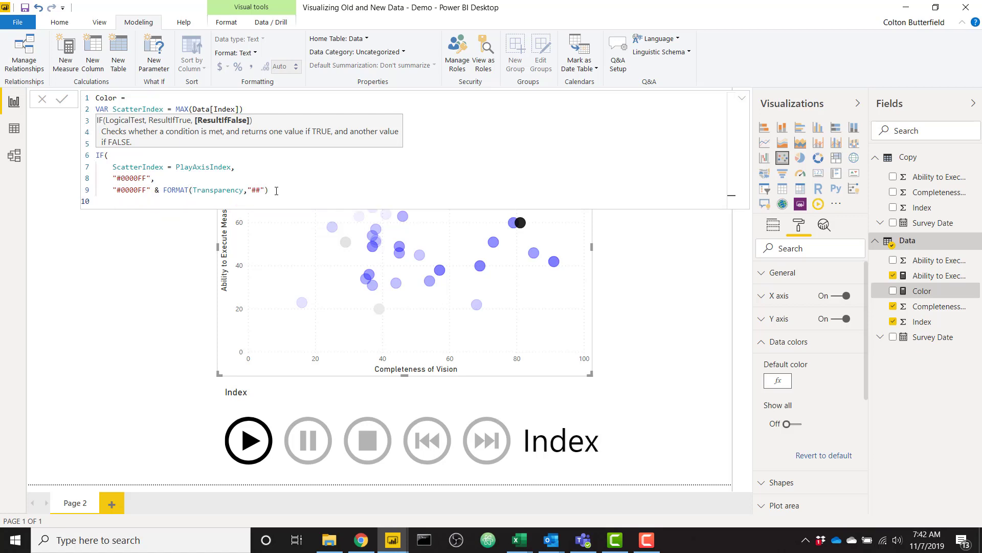
type(")")
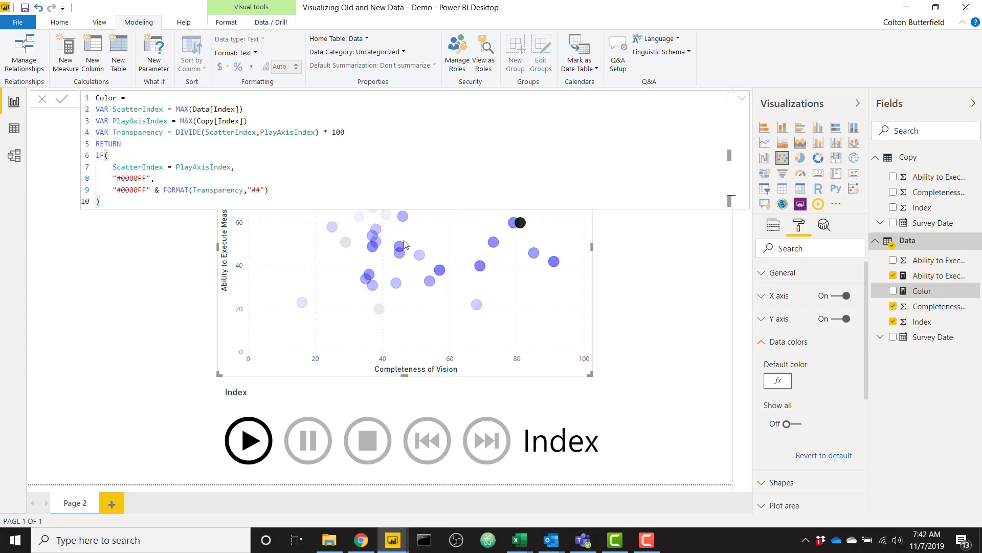
key("Return")
left_click(742, 99)
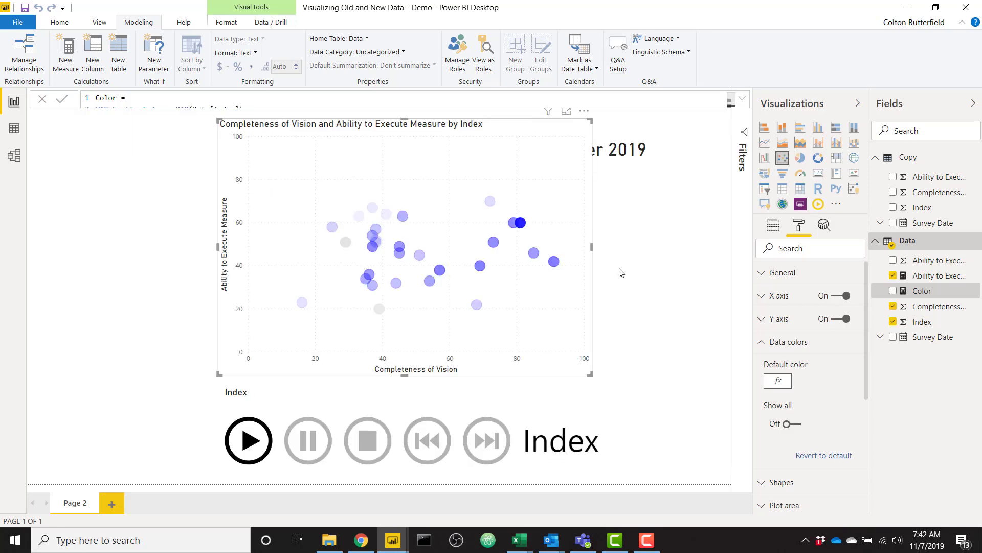
left_click(663, 358)
left_click(255, 450)
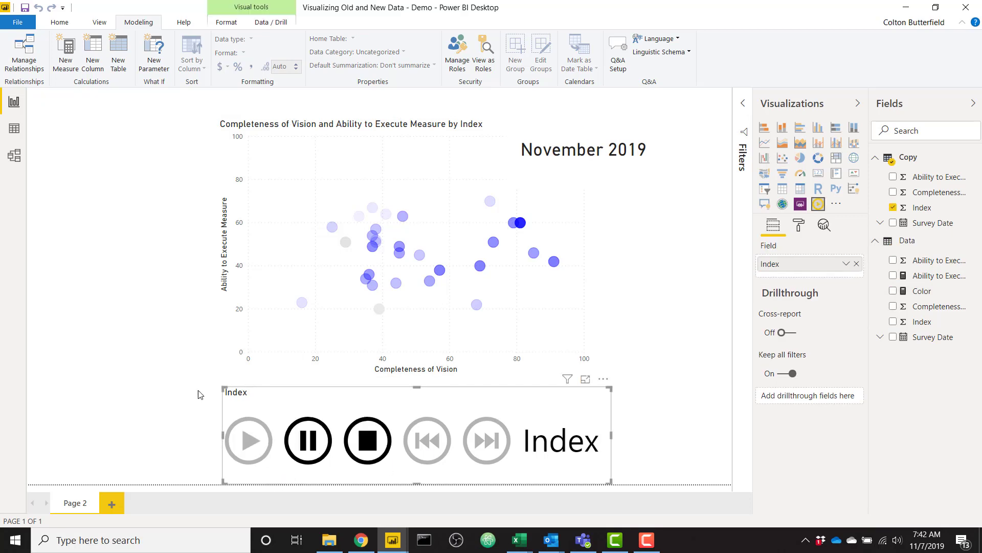